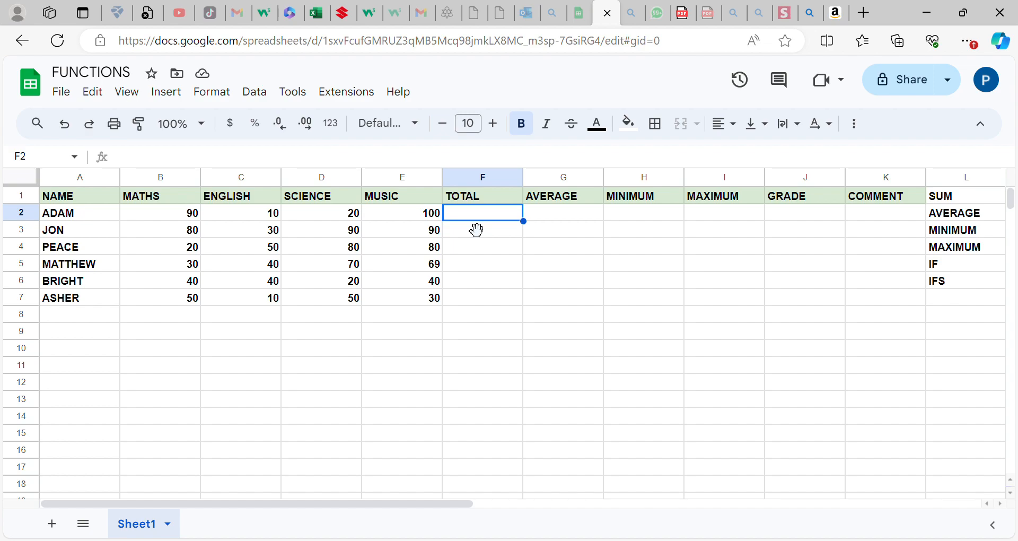
Total the four subject scores in F2 with =SUM(B2:E2) and copy the formula down through F7.
{"action": "type", "text": "="}
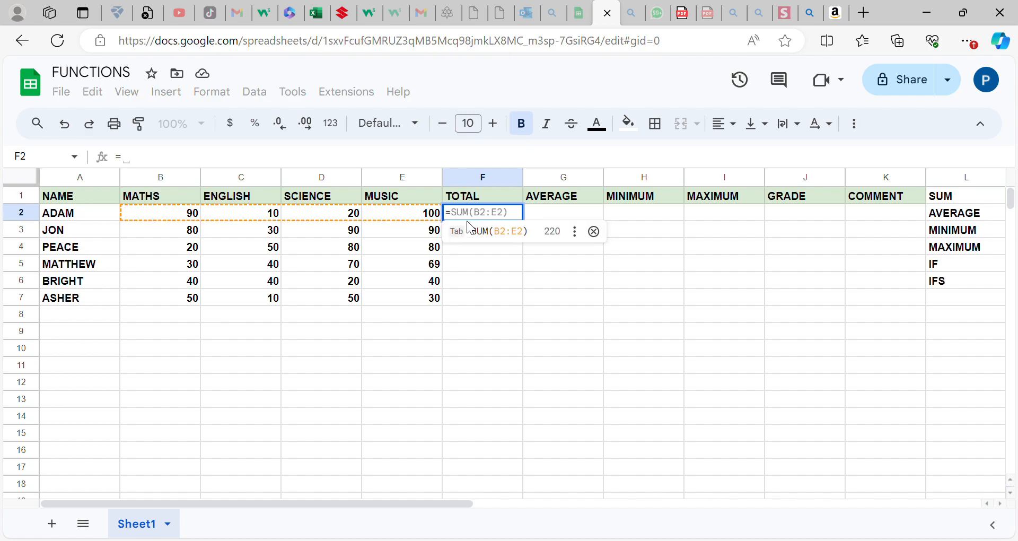
{"action": "type", "text": "SUM"}
{"action": "left_click", "coordinate": [475, 262]}
{"action": "left_click", "coordinate": [471, 263]}
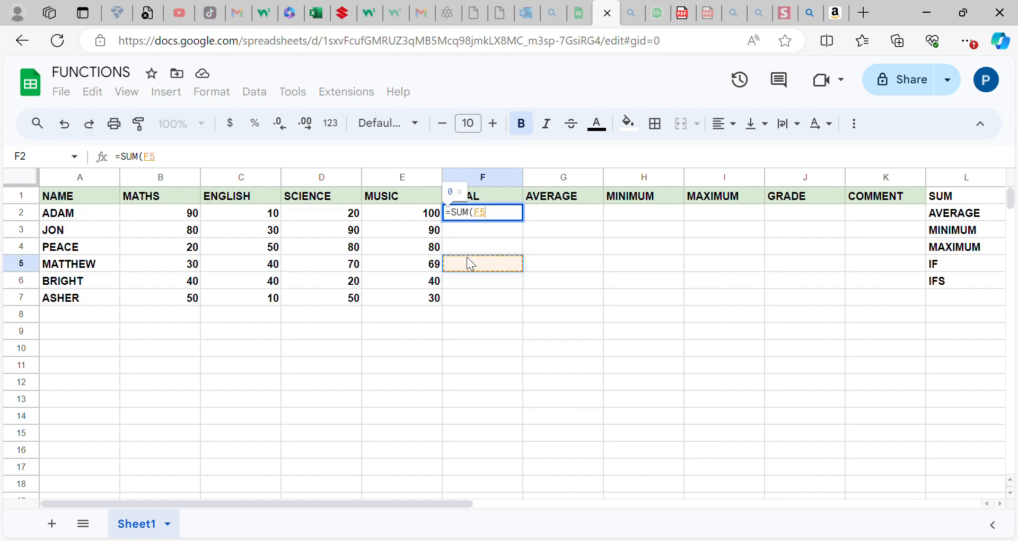
{"action": "left_click", "coordinate": [174, 212]}
{"action": "left_click_drag", "start_coordinate": [158, 214], "coordinate": [371, 214]}
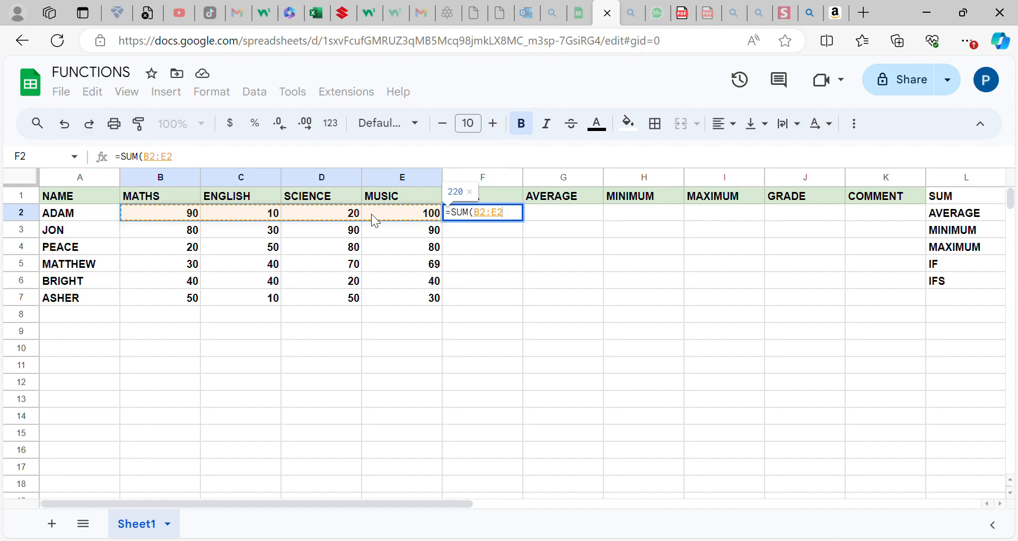
{"action": "key", "text": "Return"}
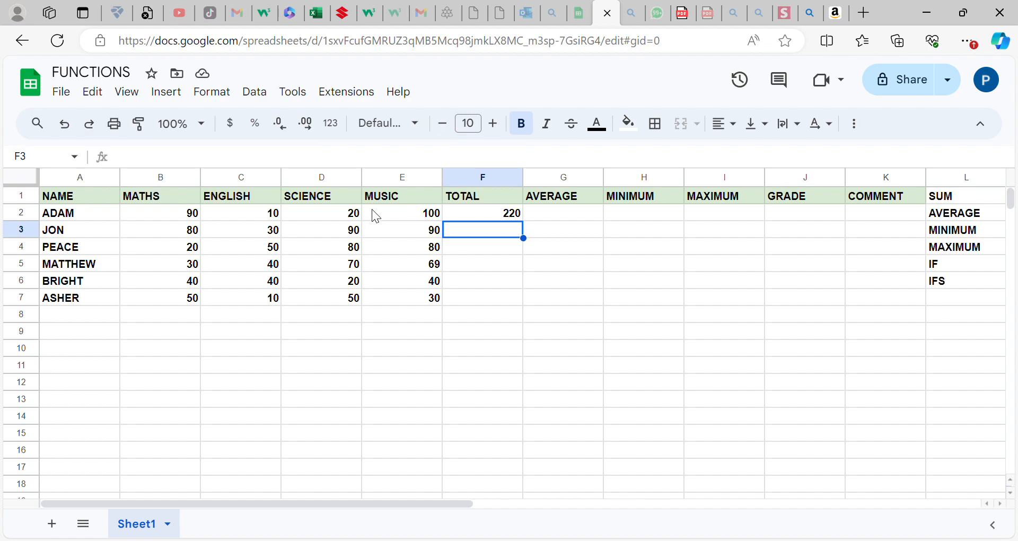
{"action": "left_click", "coordinate": [508, 215]}
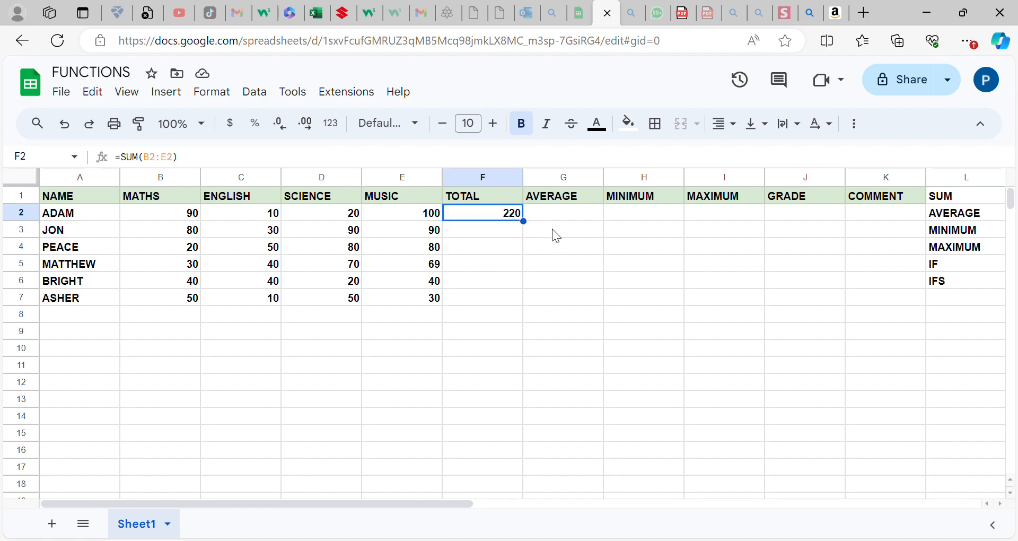
{"action": "left_click_drag", "start_coordinate": [536, 231], "coordinate": [520, 310]}
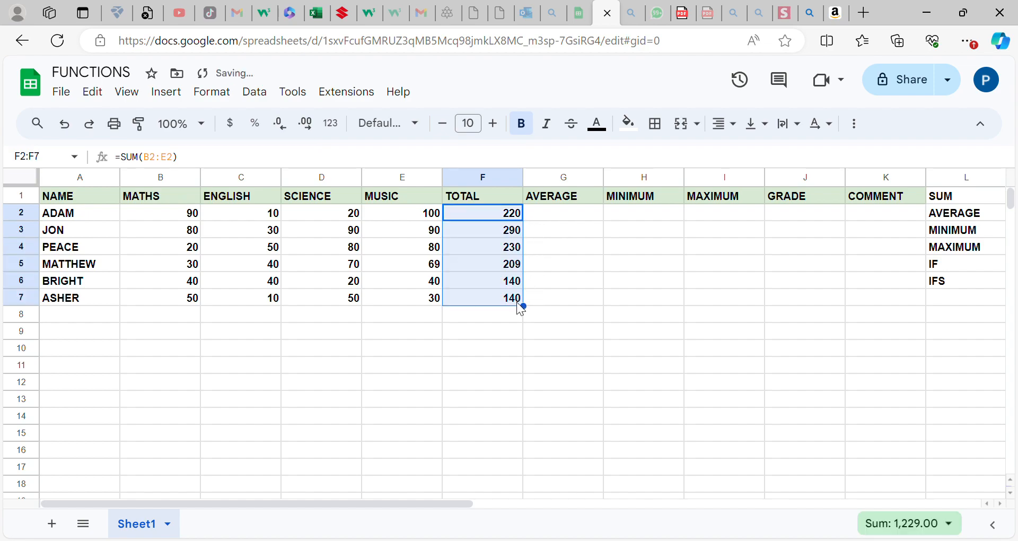
Calculate the average of the four subject scores in G2 with =AVERAGE(B2:E2), leaving out the total.
{"action": "left_click", "coordinate": [566, 217]}
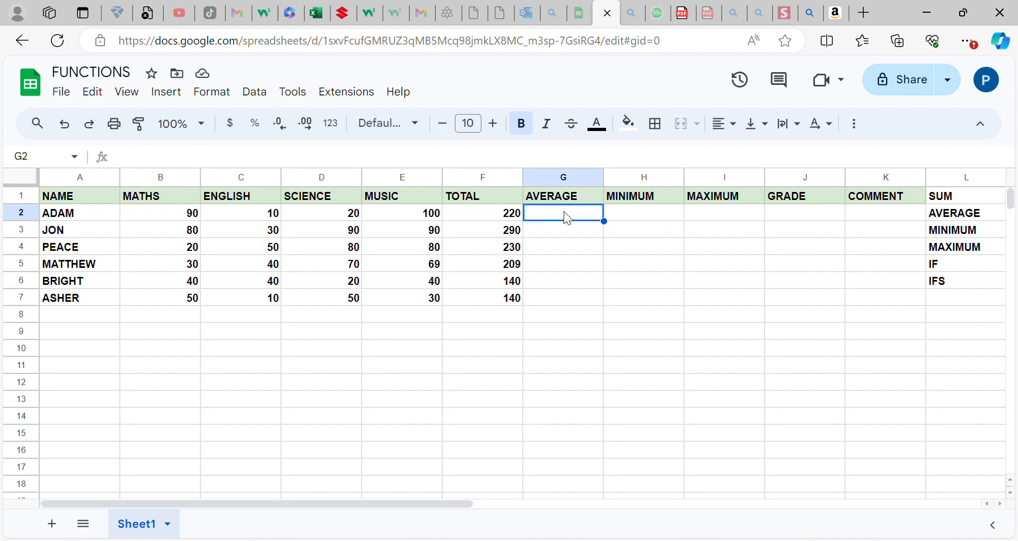
{"action": "type", "text": "="}
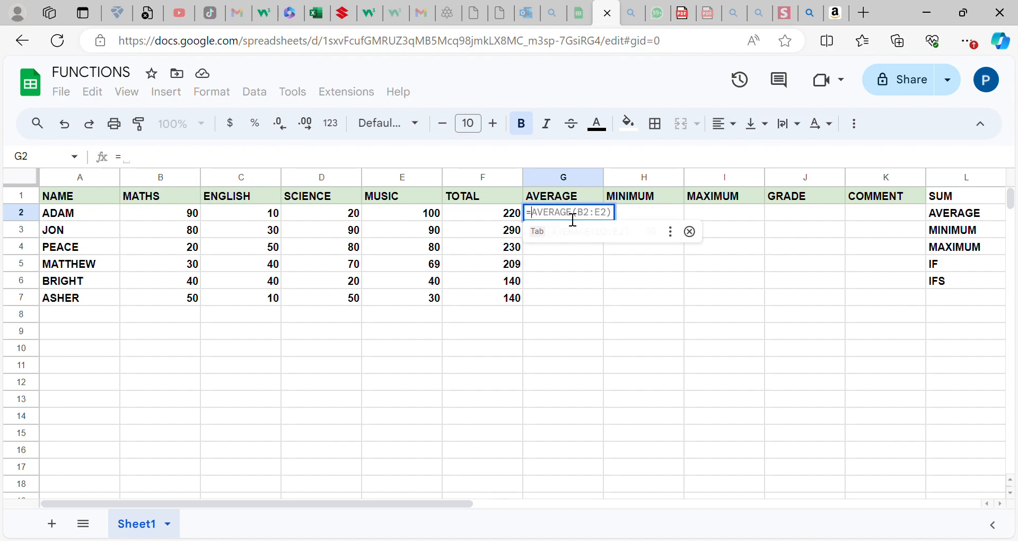
{"action": "type", "text": "AVE"}
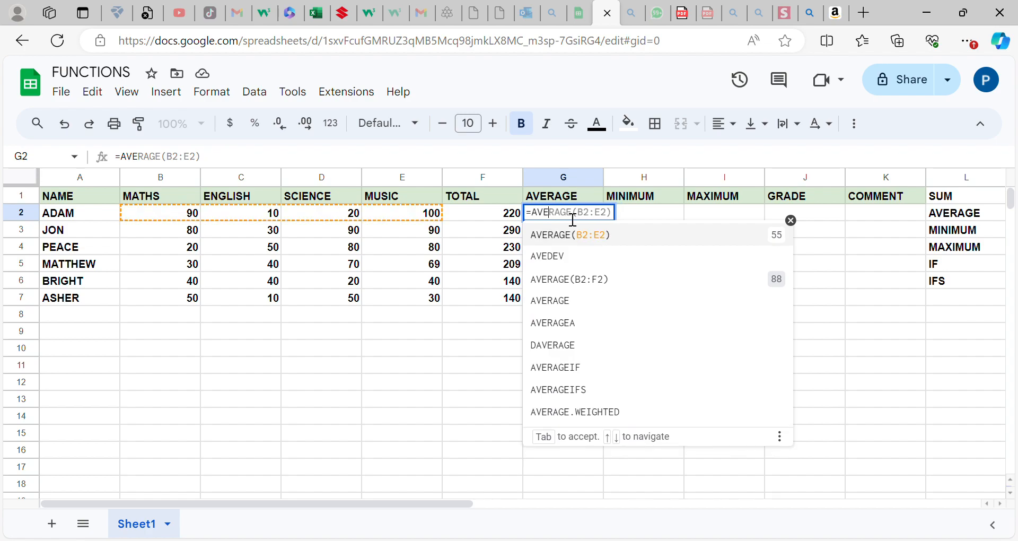
{"action": "left_click", "coordinate": [562, 307]}
{"action": "left_click", "coordinate": [562, 305]}
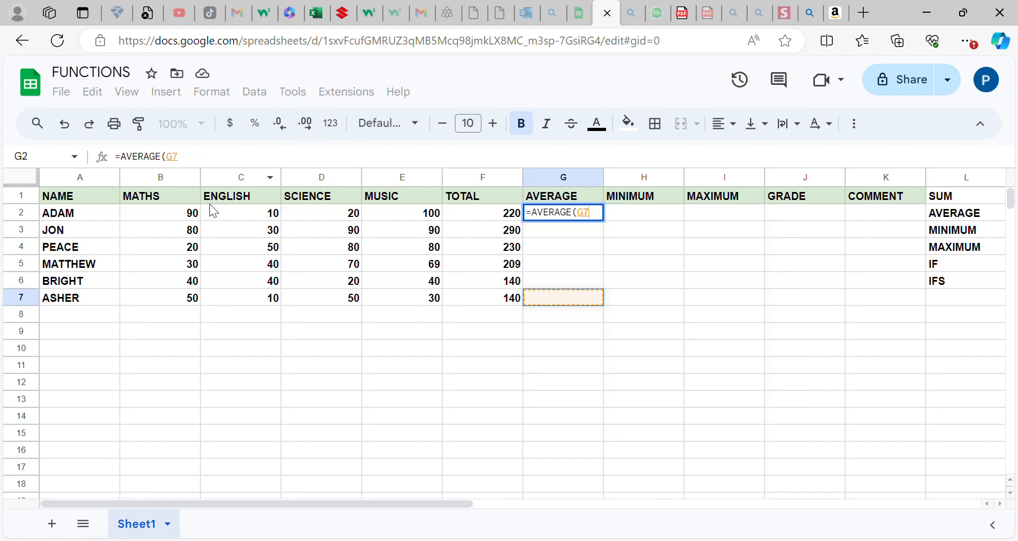
{"action": "left_click", "coordinate": [190, 213]}
{"action": "left_click_drag", "start_coordinate": [191, 217], "coordinate": [472, 214]}
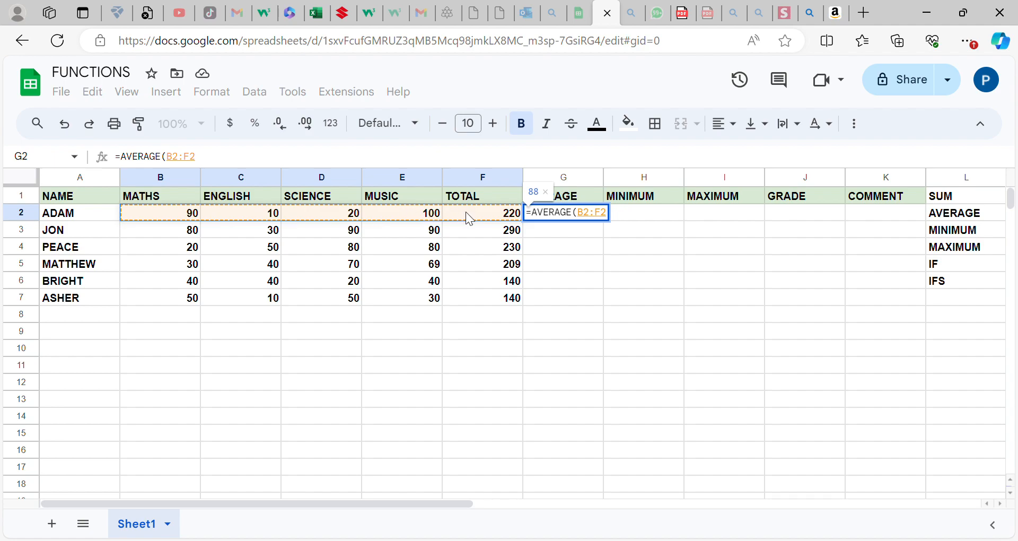
{"action": "left_click", "coordinate": [188, 216]}
{"action": "left_click_drag", "start_coordinate": [175, 212], "coordinate": [382, 214]}
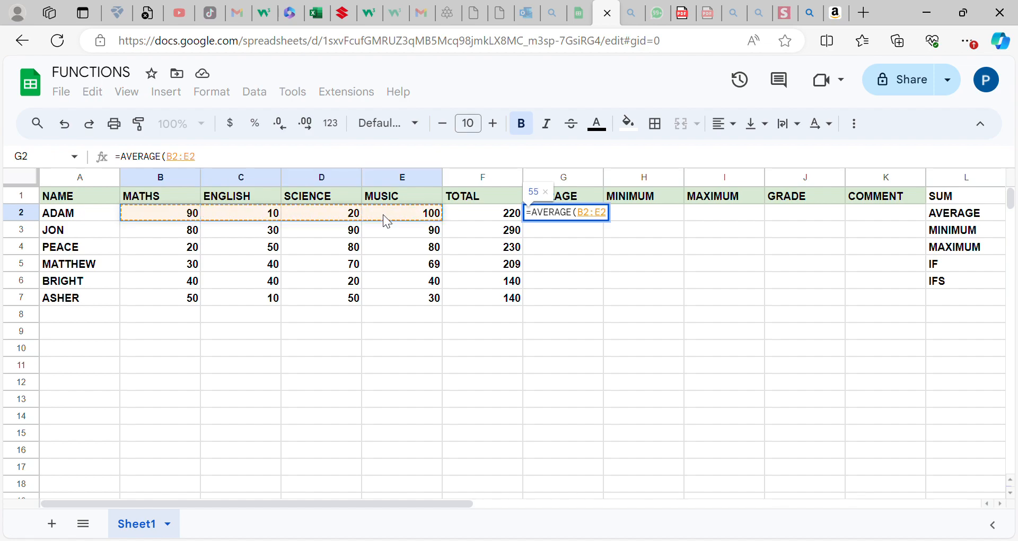
{"action": "key", "text": "Return"}
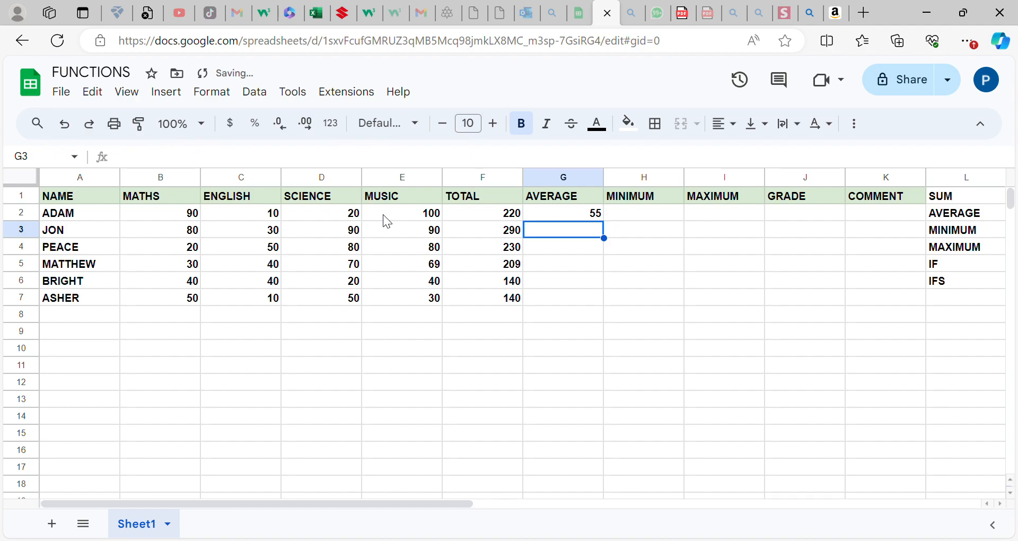
{"action": "left_click_drag", "start_coordinate": [383, 214], "coordinate": [561, 220]}
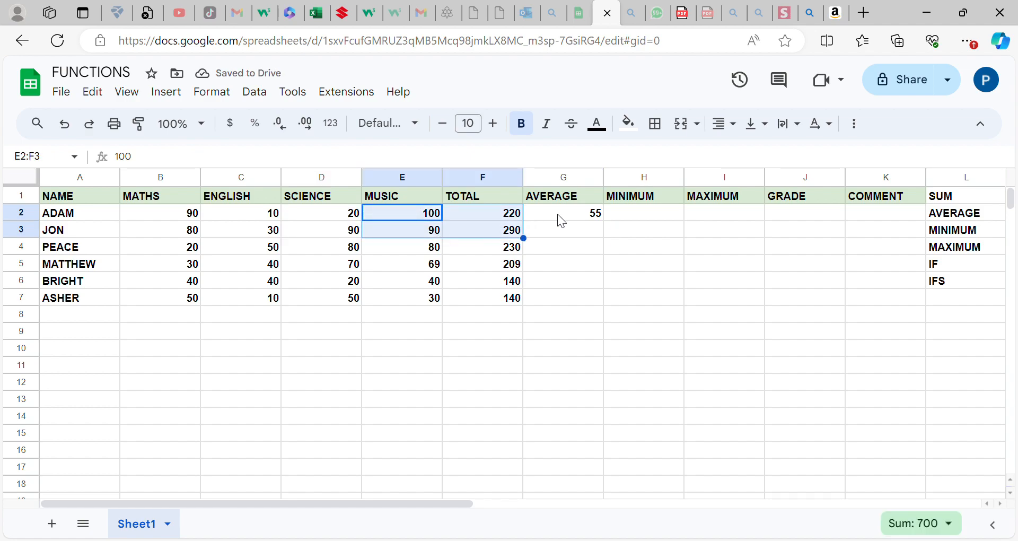
{"action": "left_click", "coordinate": [565, 214]}
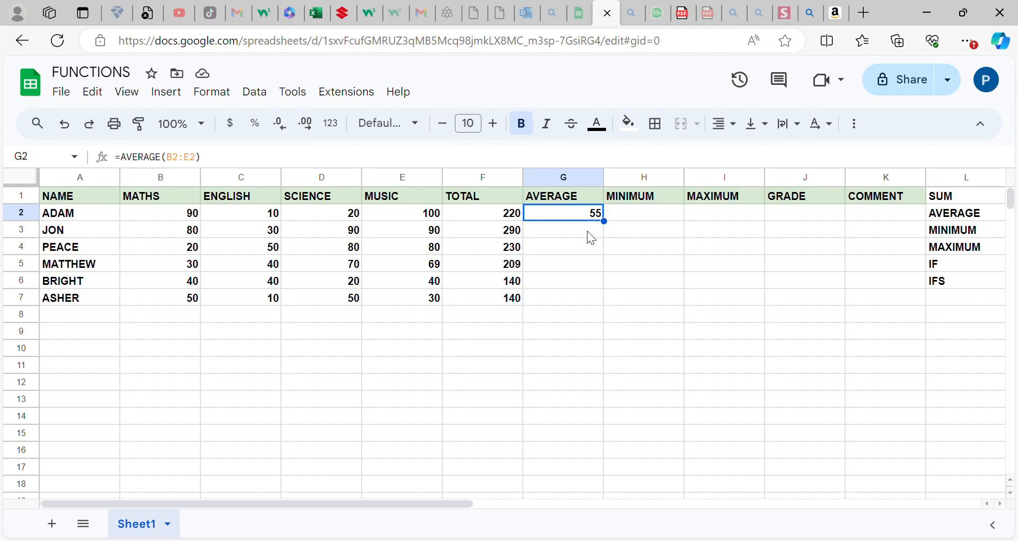
Calculate the second student's average score in G3 with =AVERAGE(B3:E3).
{"action": "left_click", "coordinate": [568, 231]}
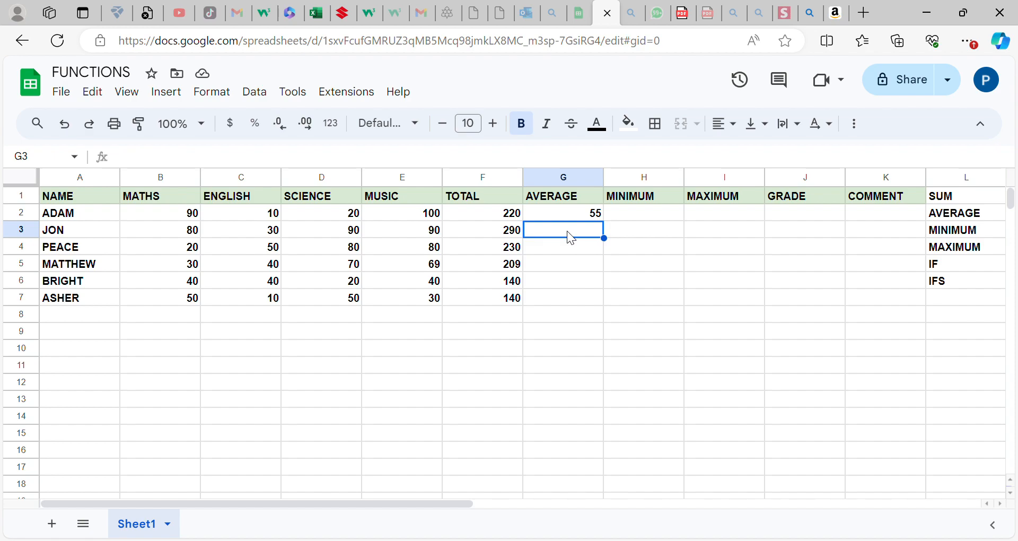
{"action": "type", "text": "=A"}
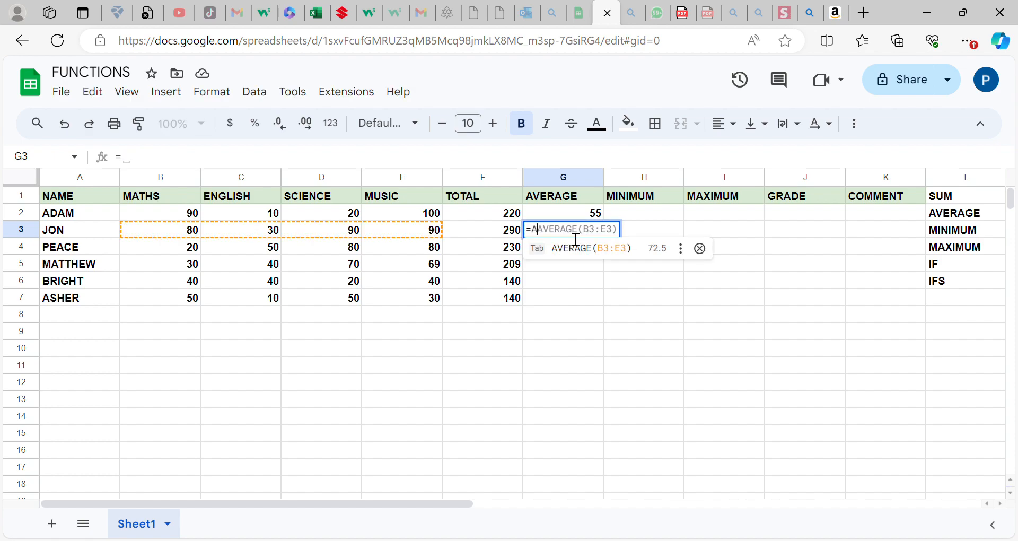
{"action": "type", "text": "V"}
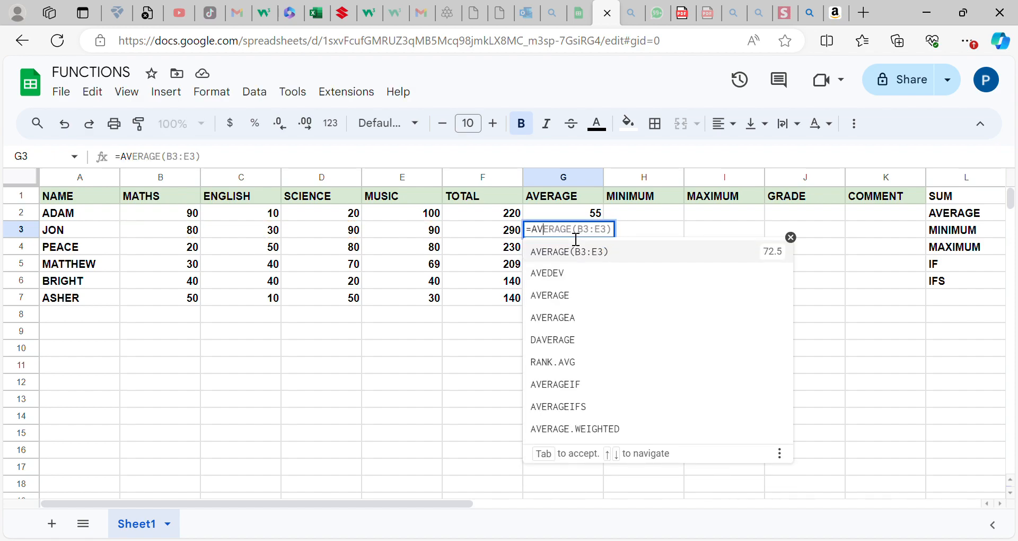
{"action": "left_click", "coordinate": [582, 306]}
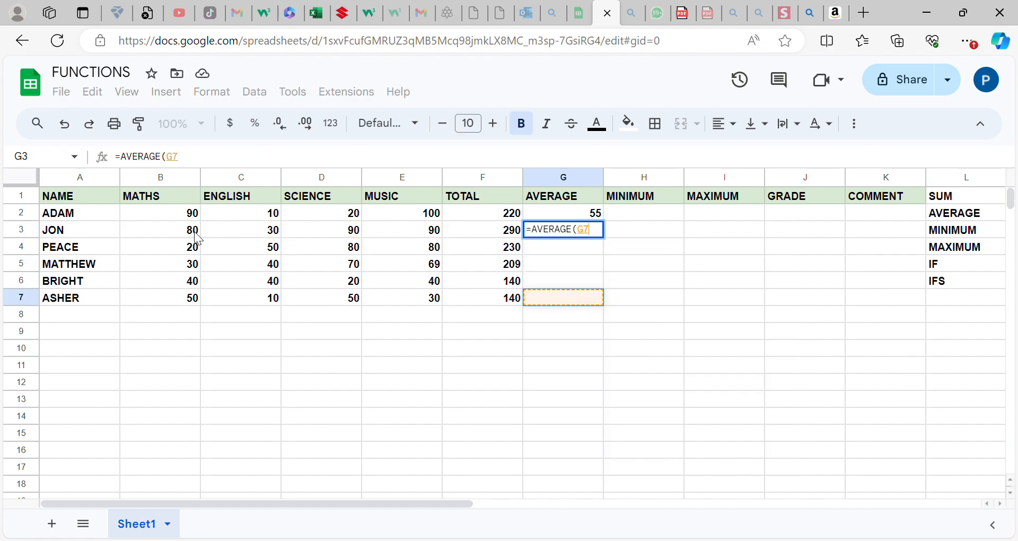
{"action": "left_click_drag", "start_coordinate": [188, 230], "coordinate": [392, 234]}
{"action": "key", "text": "Return"}
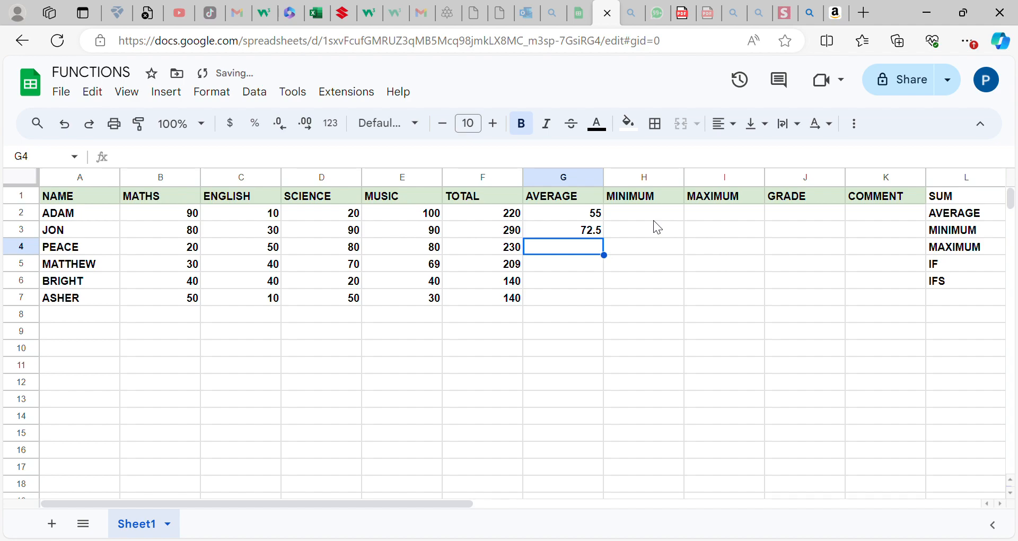
Copy the average formula from G3 down through G7 for the remaining students.
{"action": "left_click", "coordinate": [596, 234]}
{"action": "left_click_drag", "start_coordinate": [613, 252], "coordinate": [602, 309]}
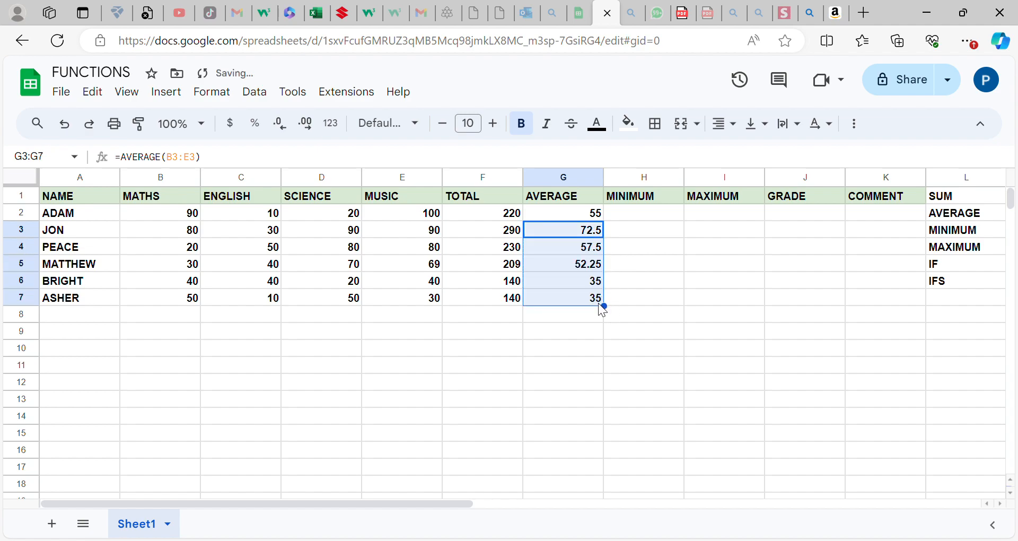
{"action": "left_click", "coordinate": [574, 320]}
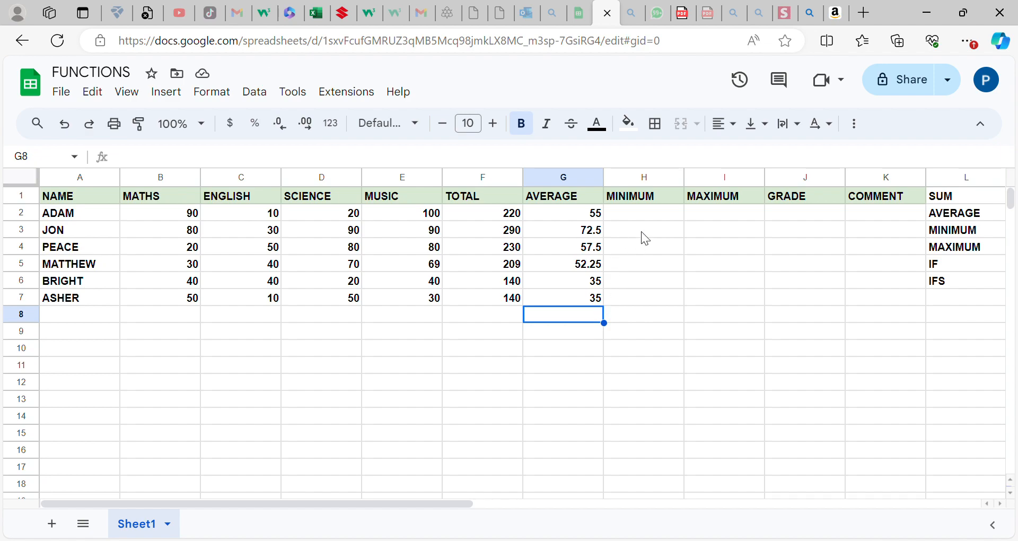
Find the first student's lowest subject score in H2 with =MIN(B2:E2).
{"action": "left_click", "coordinate": [646, 213]}
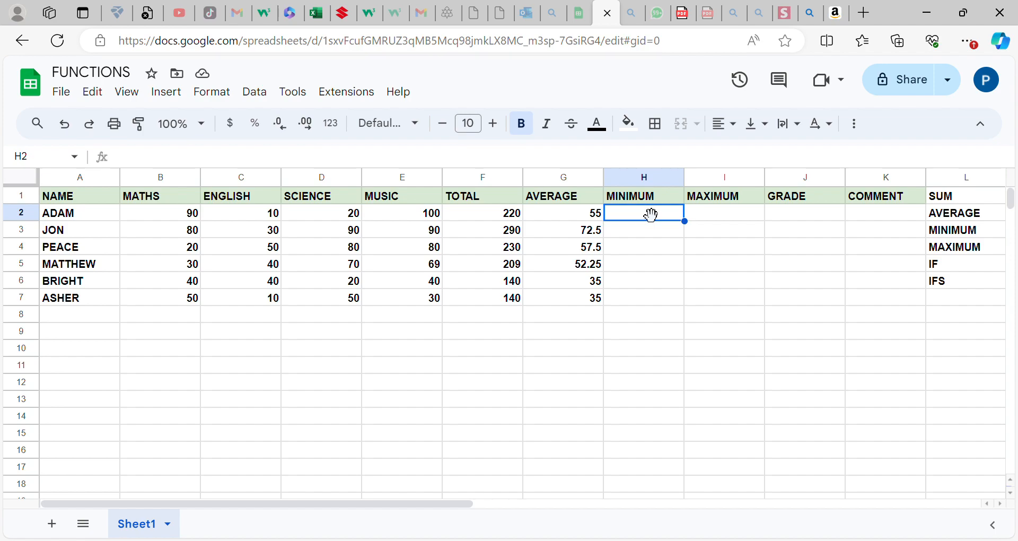
{"action": "type", "text": "="}
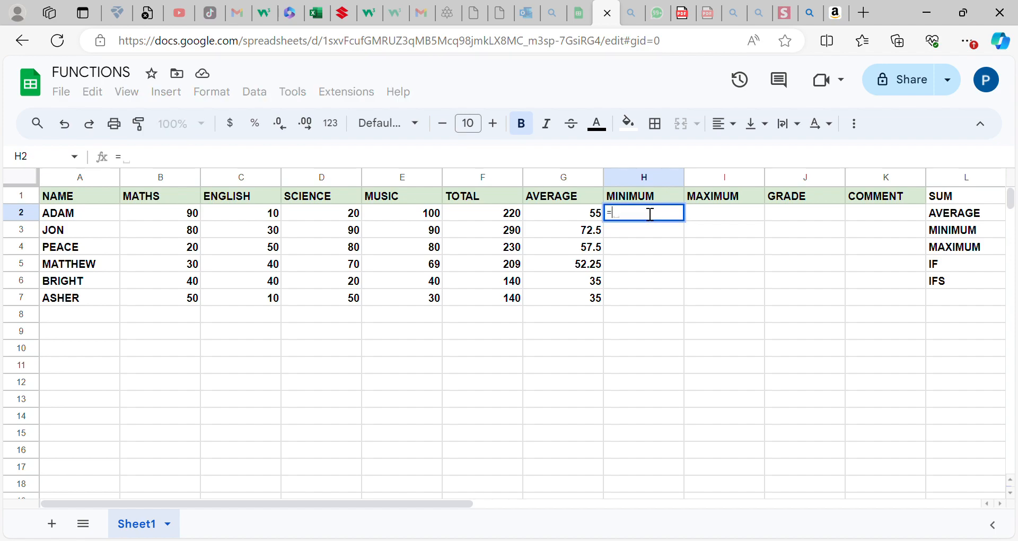
{"action": "type", "text": "MI"}
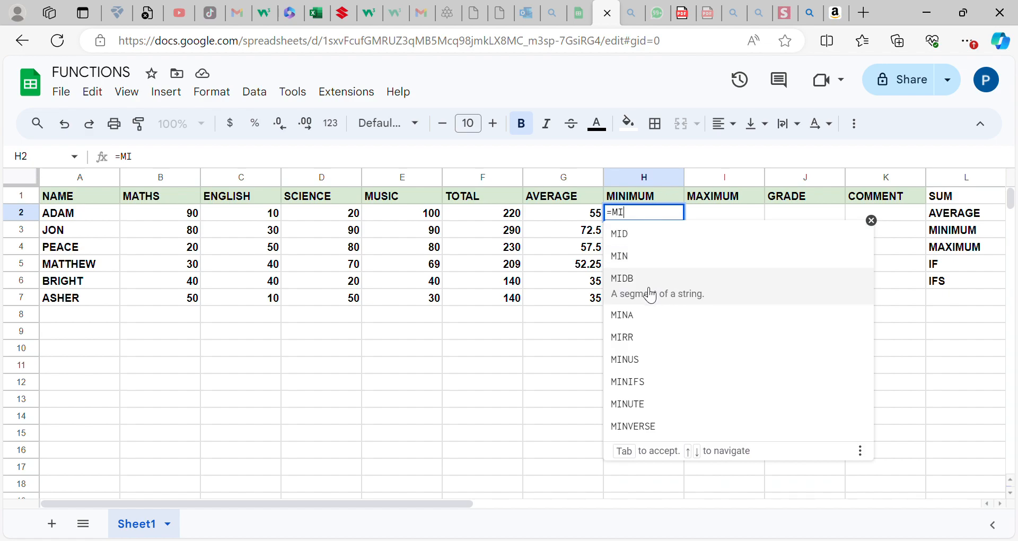
{"action": "left_click", "coordinate": [647, 259]}
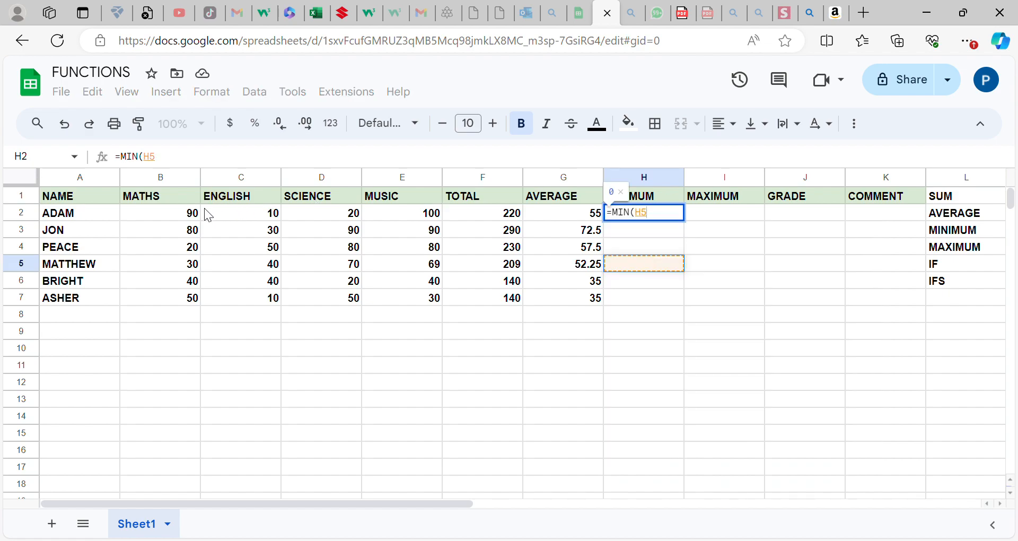
{"action": "left_click_drag", "start_coordinate": [200, 212], "coordinate": [384, 211]}
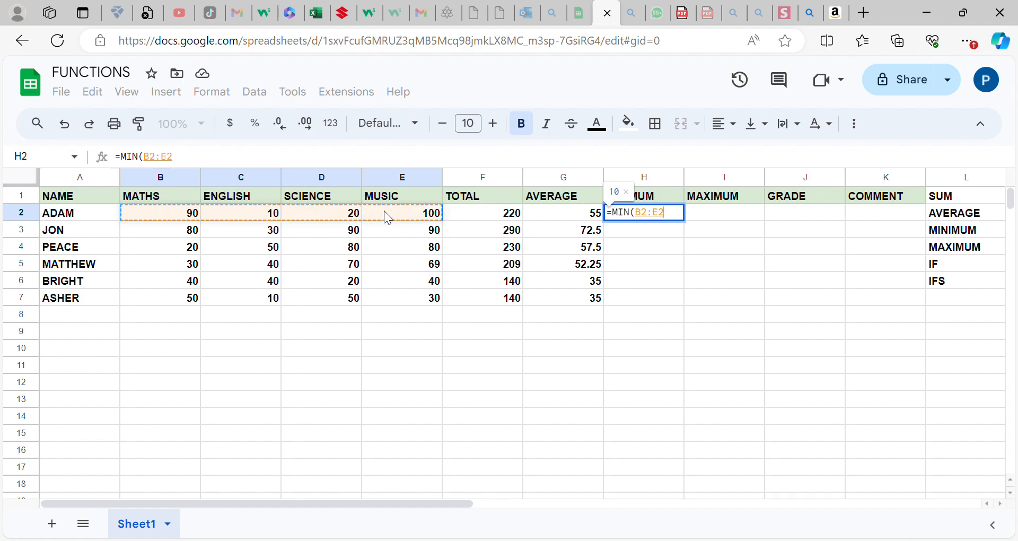
{"action": "key", "text": "Return"}
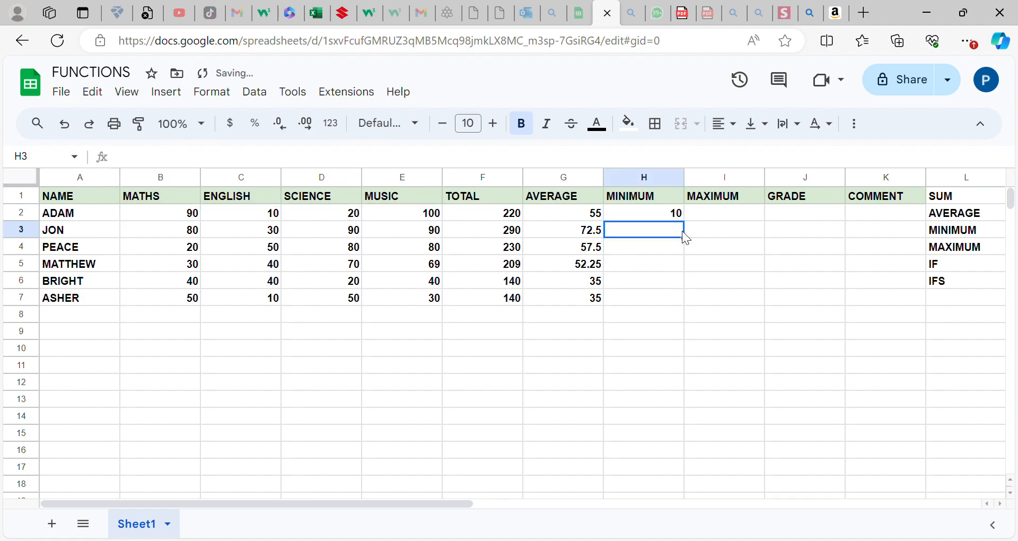
{"action": "left_click", "coordinate": [663, 217]}
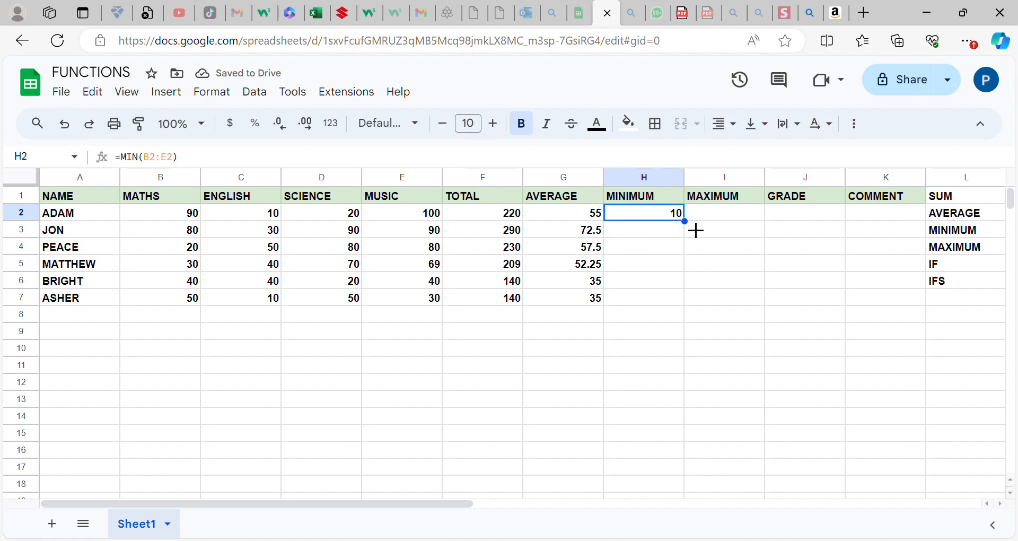
Find the second student's lowest subject score in H3 with =MIN(B3:E3).
{"action": "left_click", "coordinate": [661, 229]}
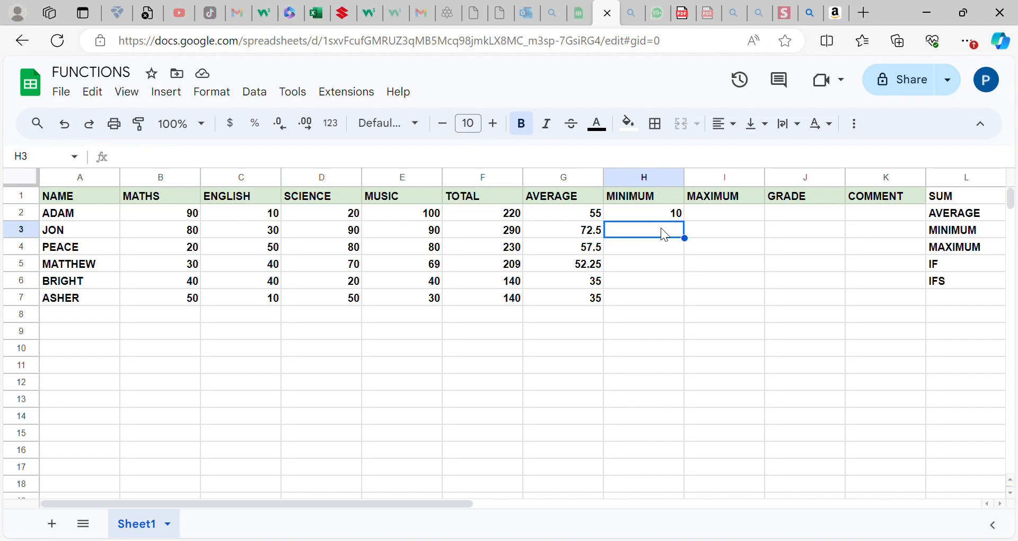
{"action": "type", "text": "=MIN"}
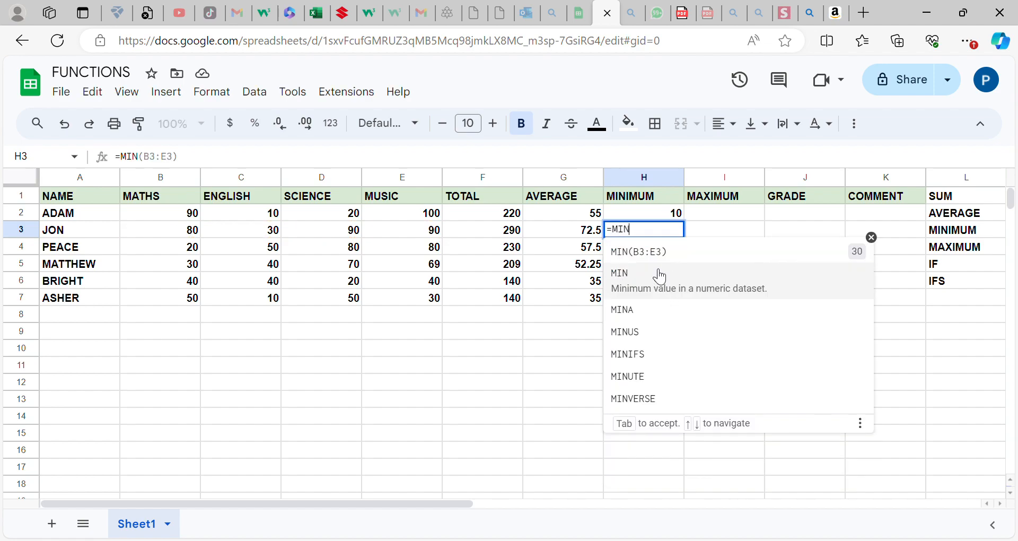
{"action": "left_click", "coordinate": [656, 275]}
{"action": "left_click", "coordinate": [652, 269]}
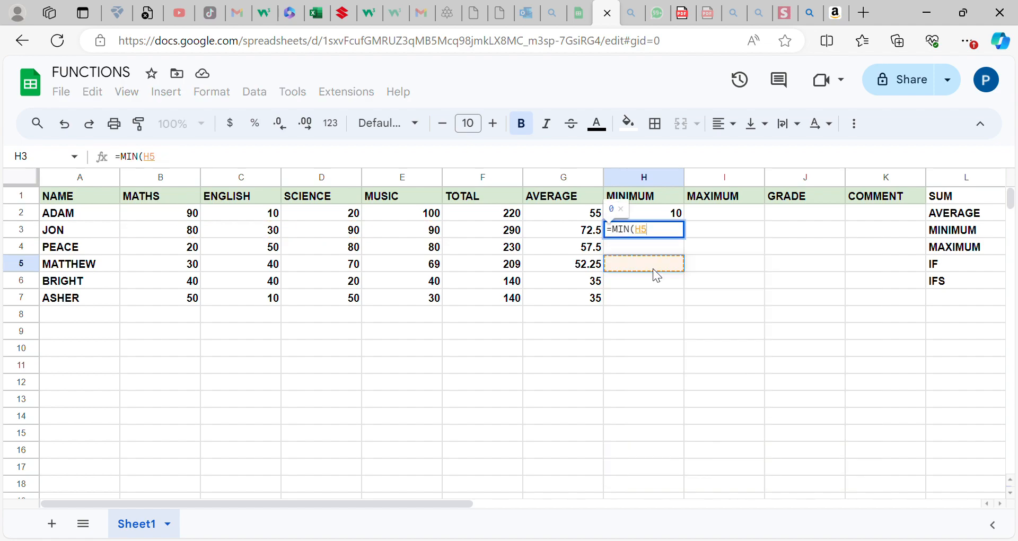
{"action": "left_click_drag", "start_coordinate": [188, 229], "coordinate": [408, 230]}
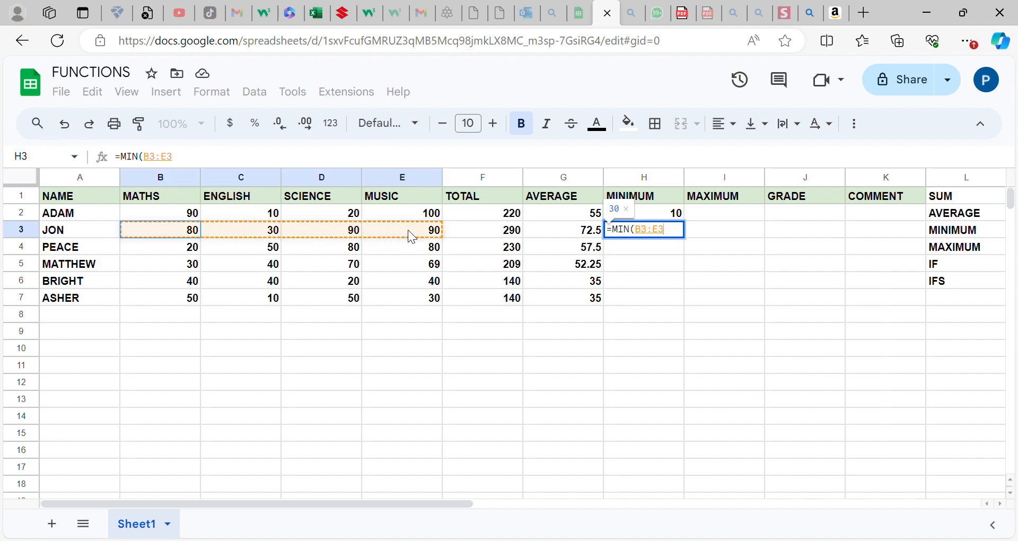
{"action": "key", "text": "Return"}
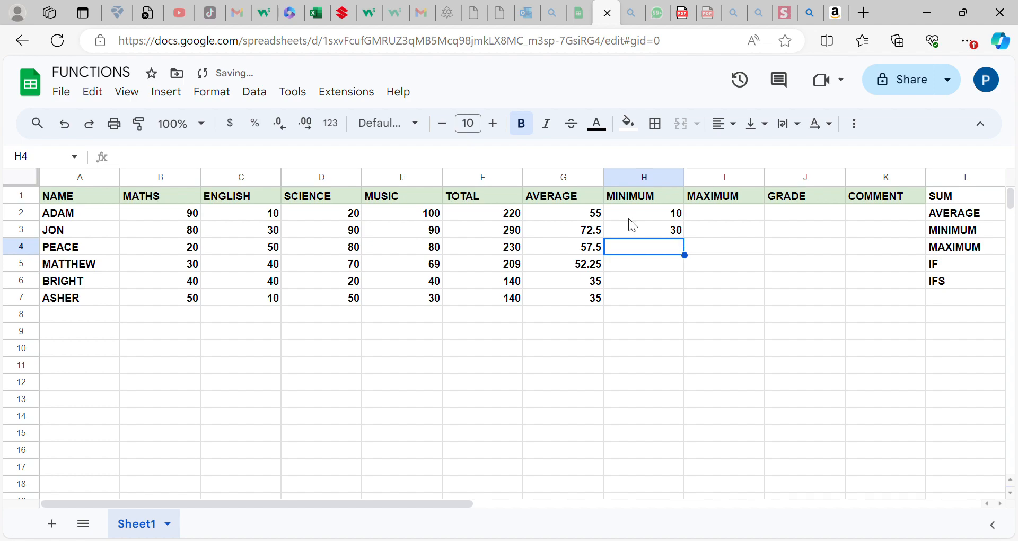
Copy the minimum formula from H3 down through H7 for the remaining students.
{"action": "left_click", "coordinate": [655, 233]}
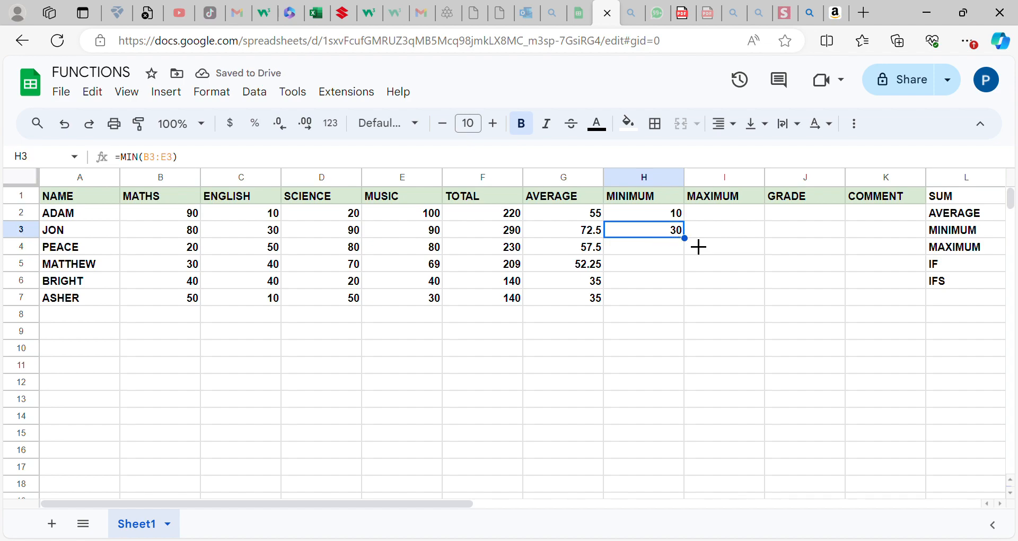
{"action": "left_click_drag", "start_coordinate": [684, 238], "coordinate": [680, 303]}
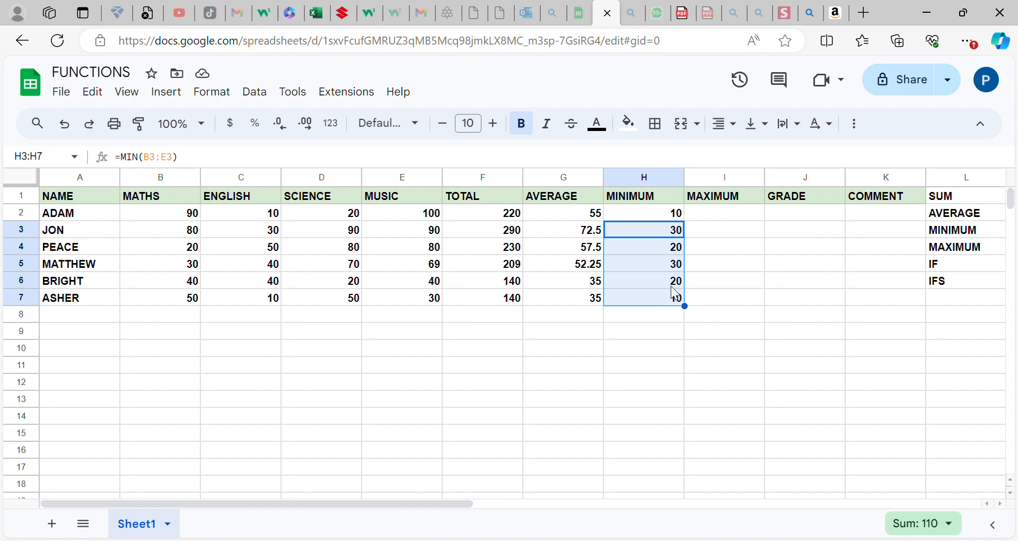
Find the first student's highest subject score in I2 with =MAX(B2:E2).
{"action": "left_click", "coordinate": [724, 214]}
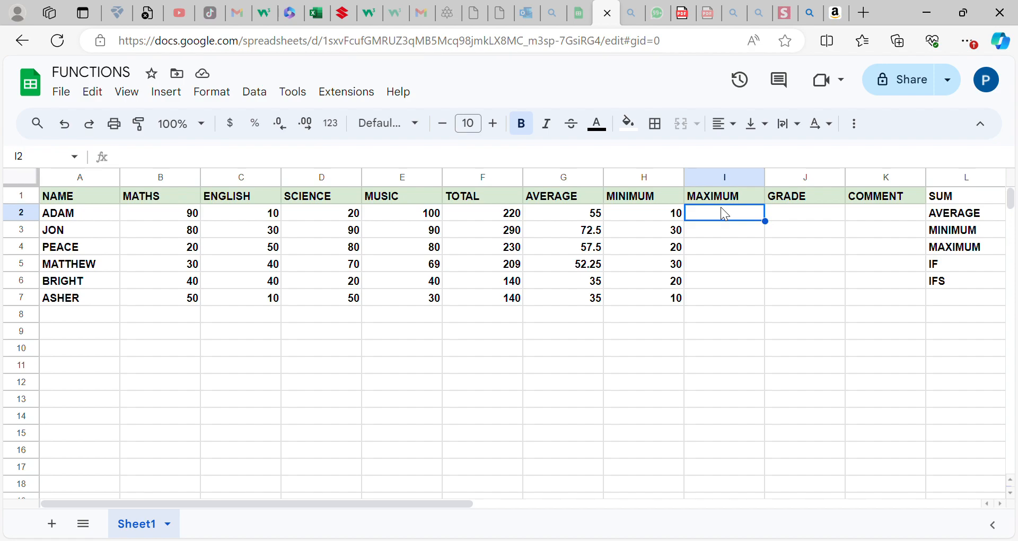
{"action": "type", "text": "="}
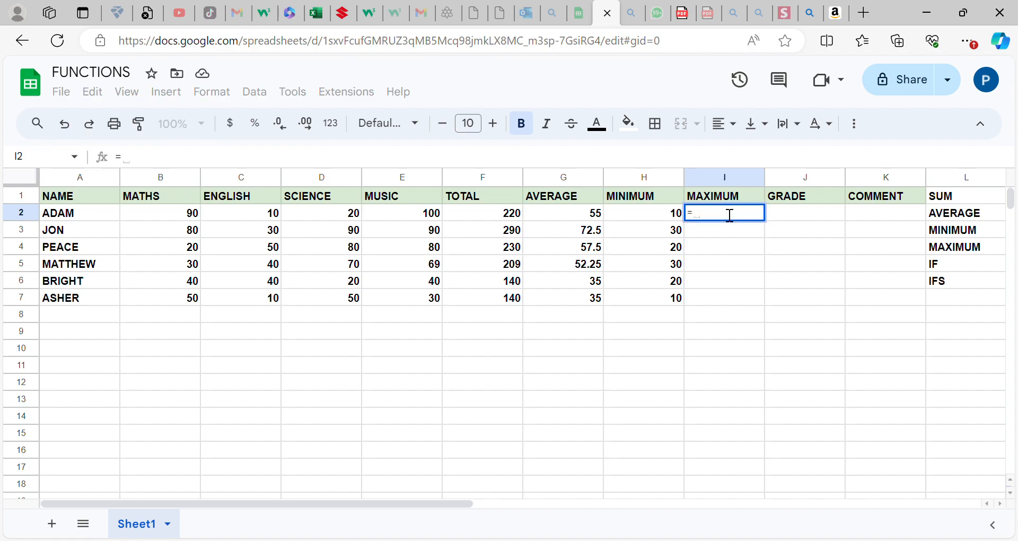
{"action": "type", "text": "MAX"}
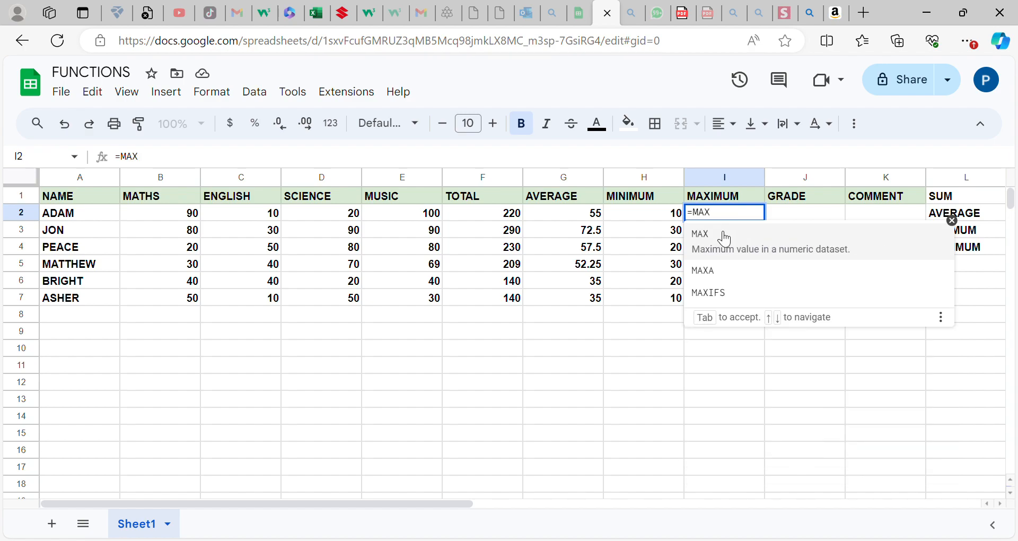
{"action": "left_click", "coordinate": [724, 239]}
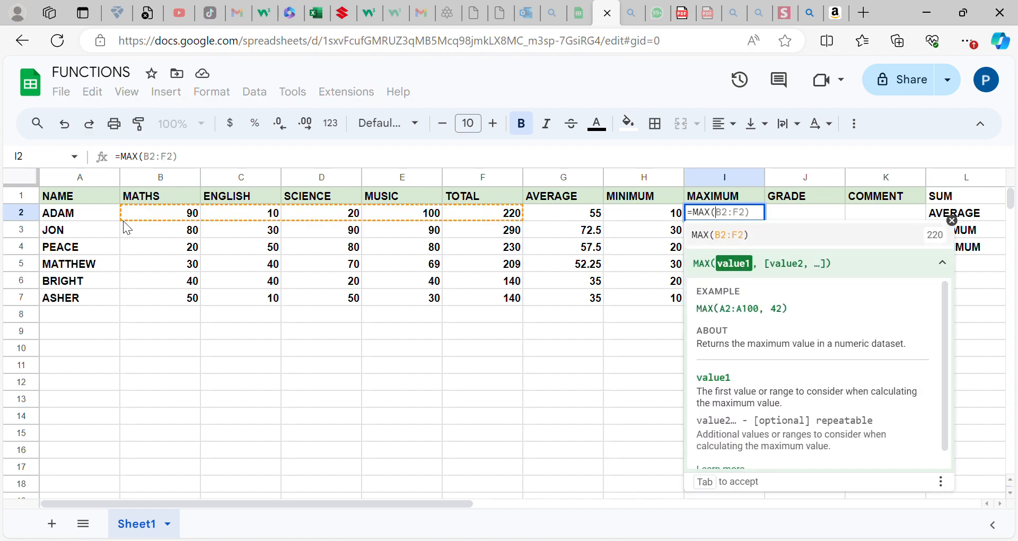
{"action": "left_click_drag", "start_coordinate": [150, 210], "coordinate": [432, 221]}
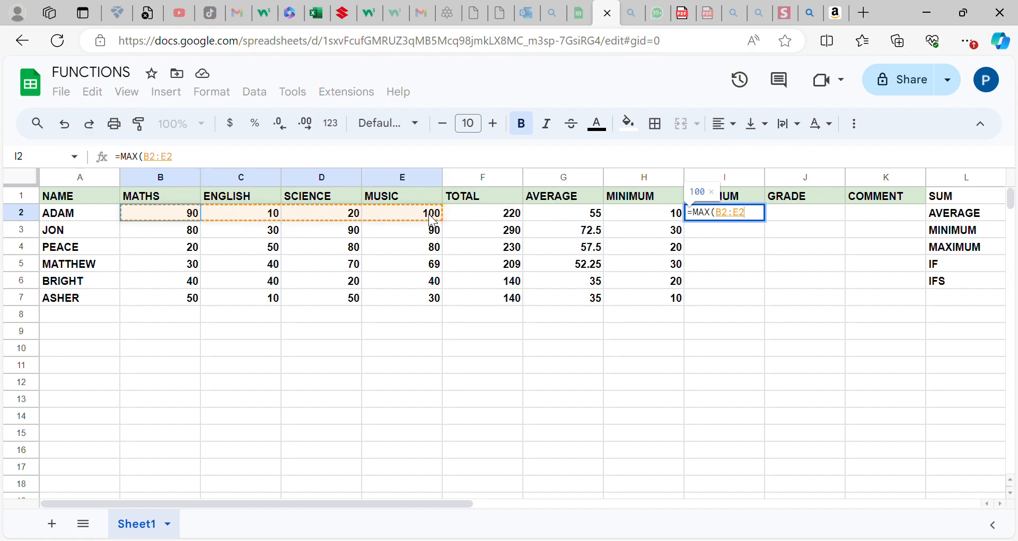
{"action": "key", "text": "Return"}
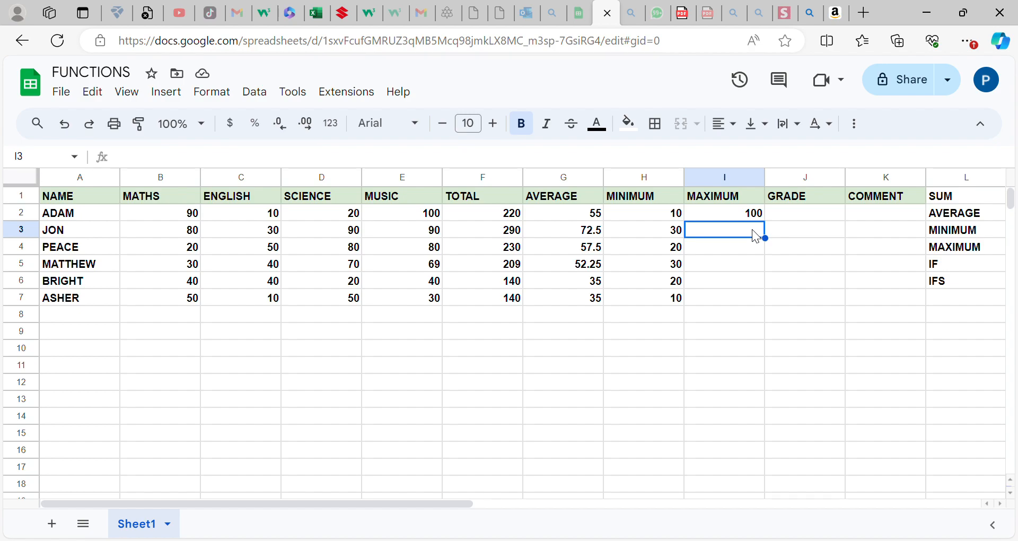
{"action": "type", "text": "="}
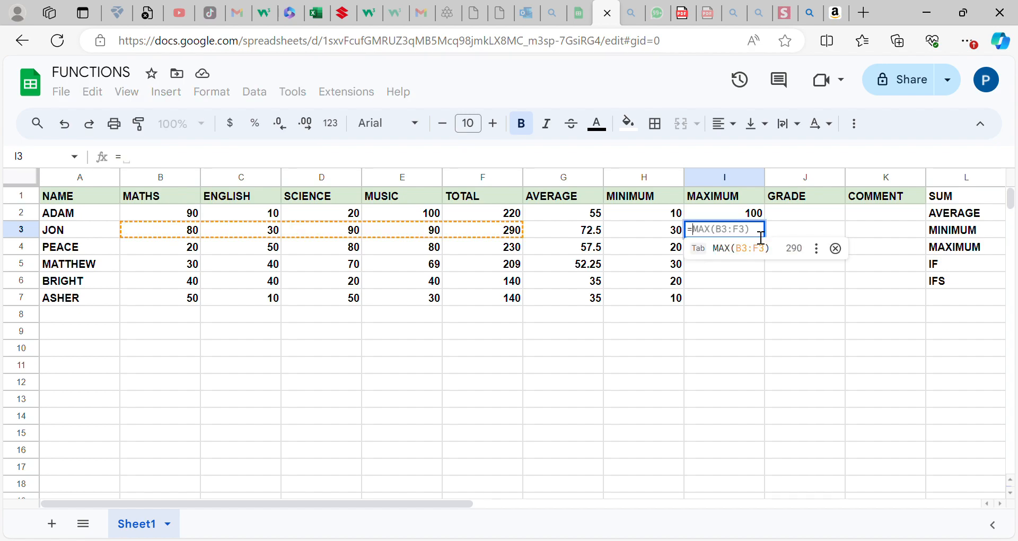
{"action": "type", "text": "MAX"}
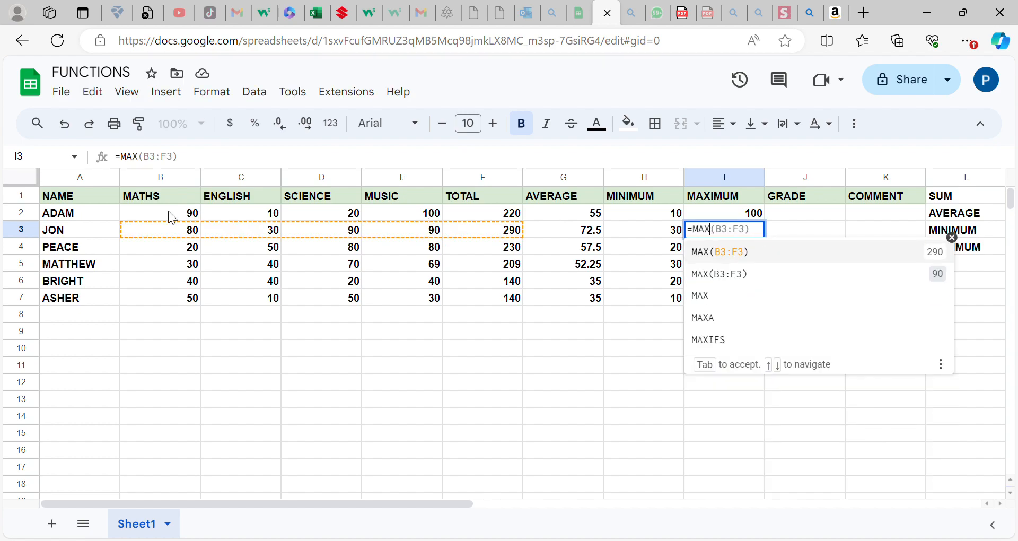
{"action": "left_click_drag", "start_coordinate": [170, 228], "coordinate": [403, 235]}
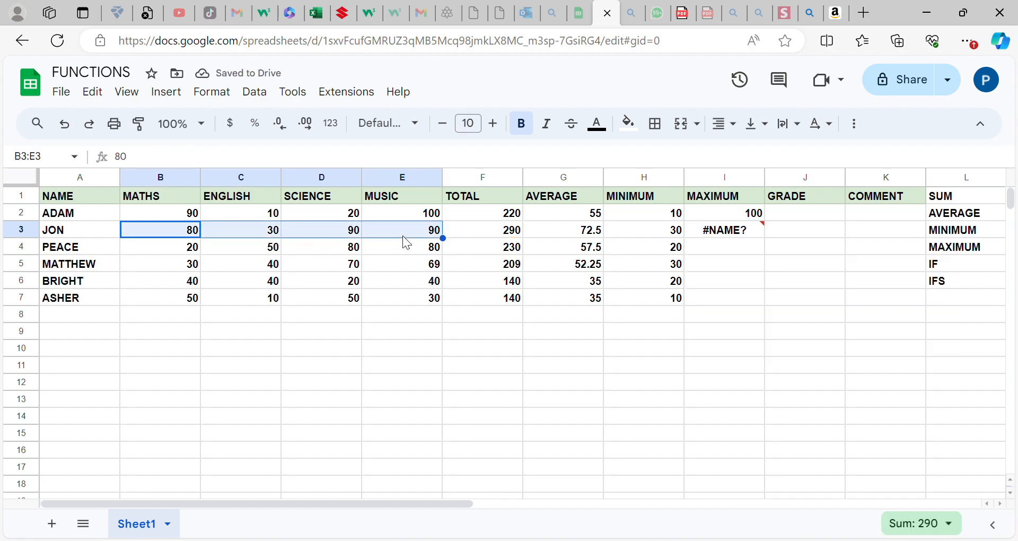
{"action": "key", "text": "Tab"}
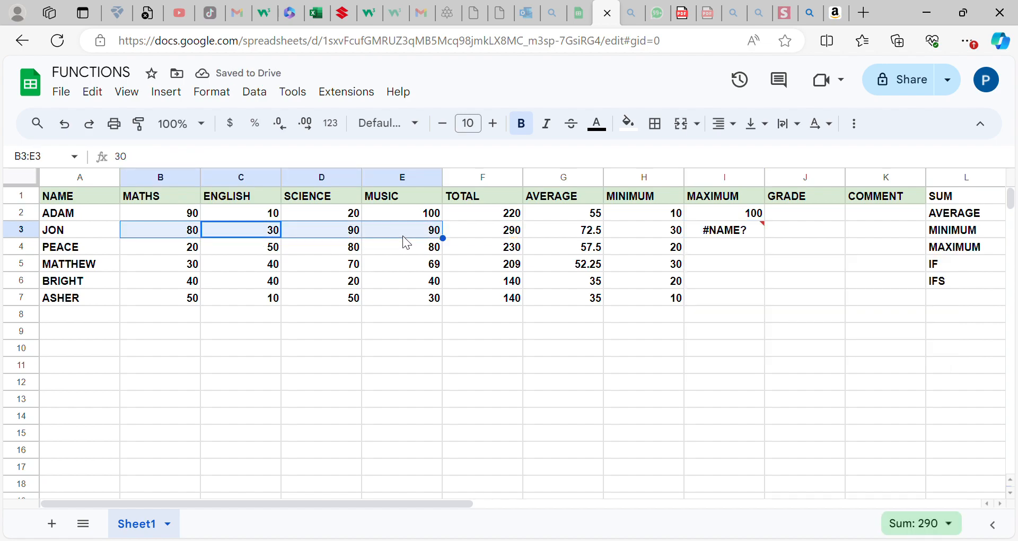
Find the second student's highest subject score in I3 with =MAX(B3:E3).
{"action": "left_click", "coordinate": [696, 232]}
{"action": "type", "text": "="}
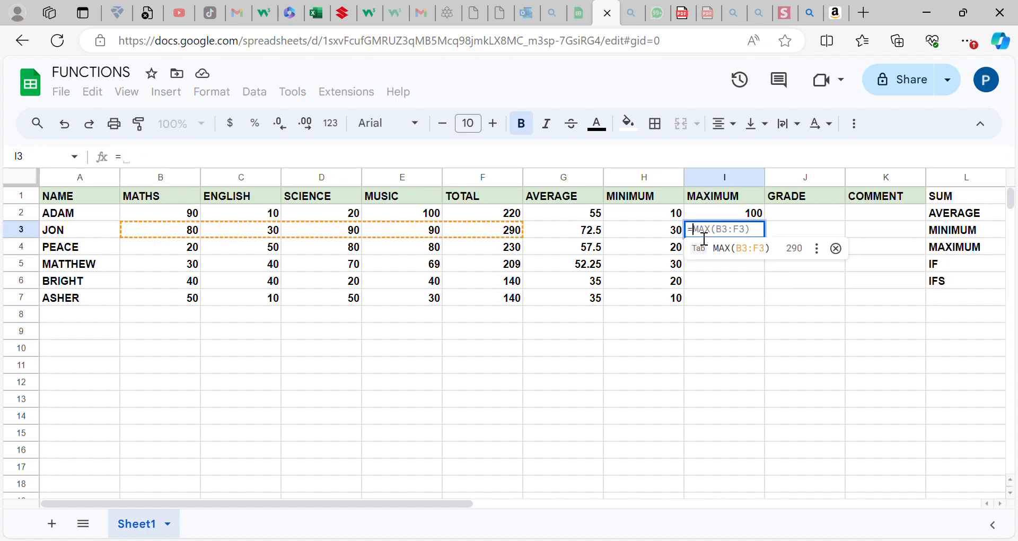
{"action": "type", "text": "MAX"}
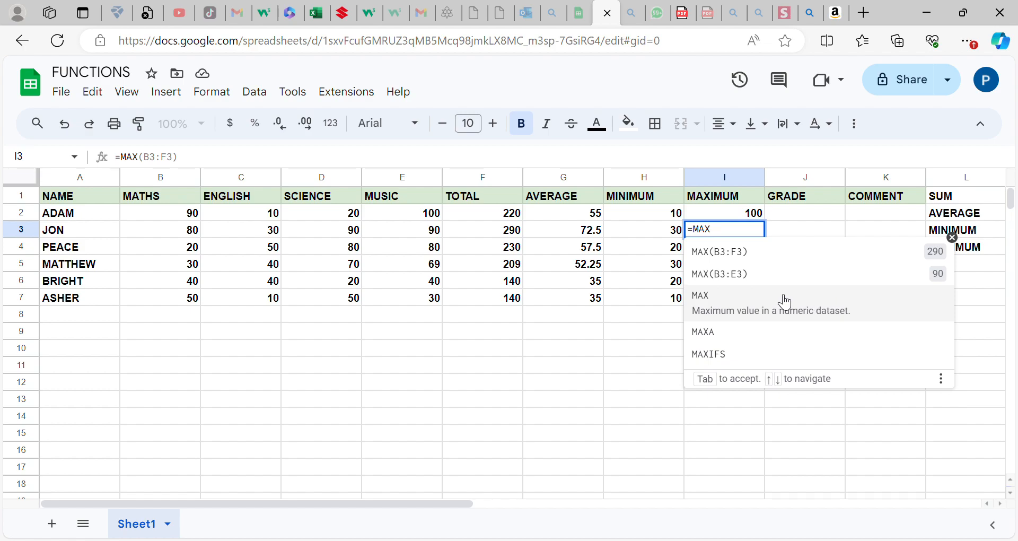
{"action": "left_click", "coordinate": [786, 302]}
{"action": "left_click", "coordinate": [777, 293]}
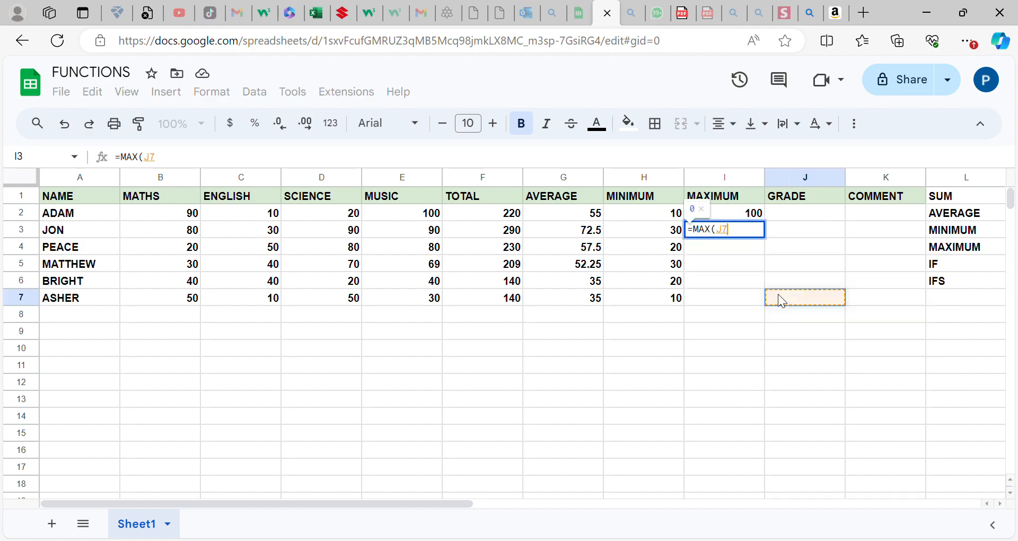
{"action": "left_click_drag", "start_coordinate": [191, 230], "coordinate": [397, 234]}
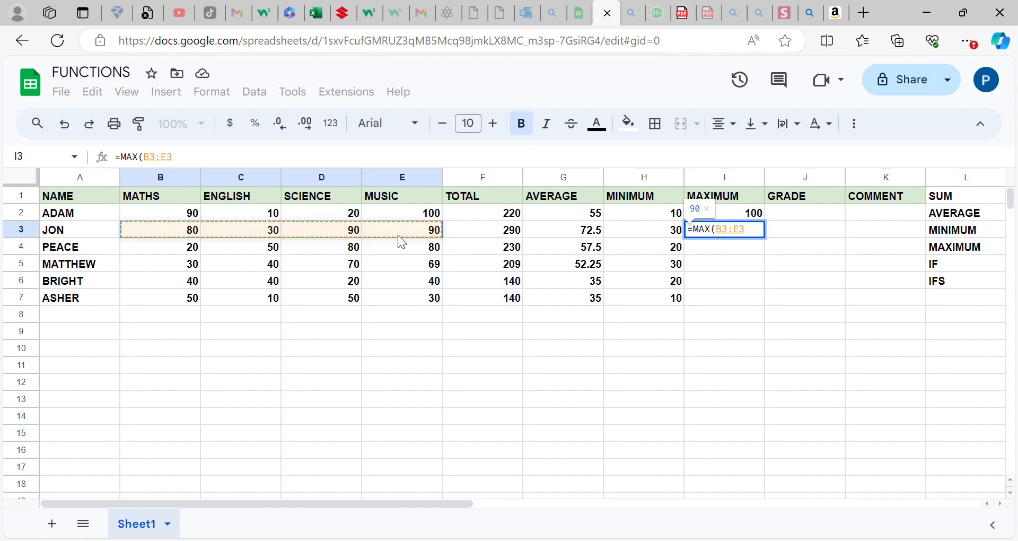
{"action": "key", "text": "Return"}
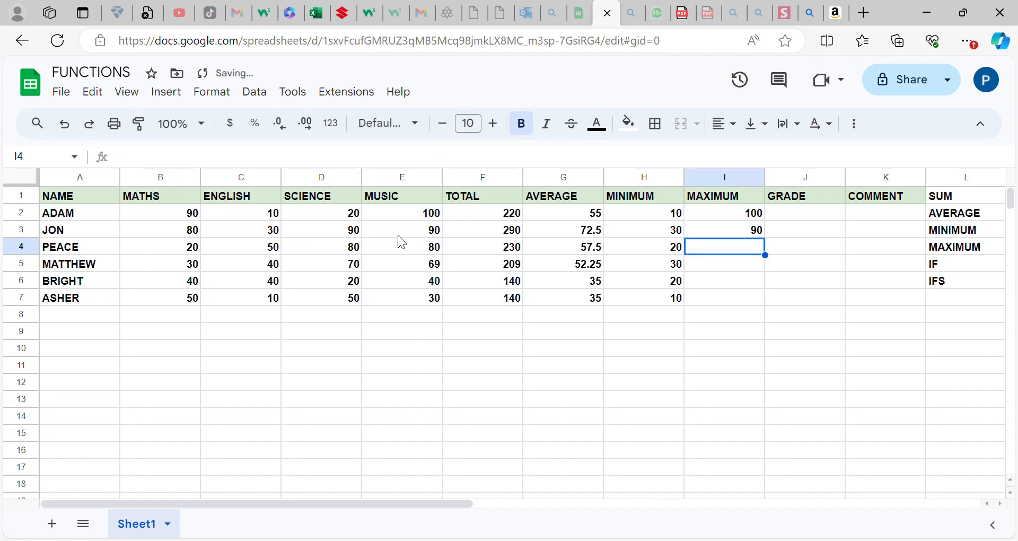
Copy the maximum formula from I3 down through I8.
{"action": "left_click", "coordinate": [740, 229]}
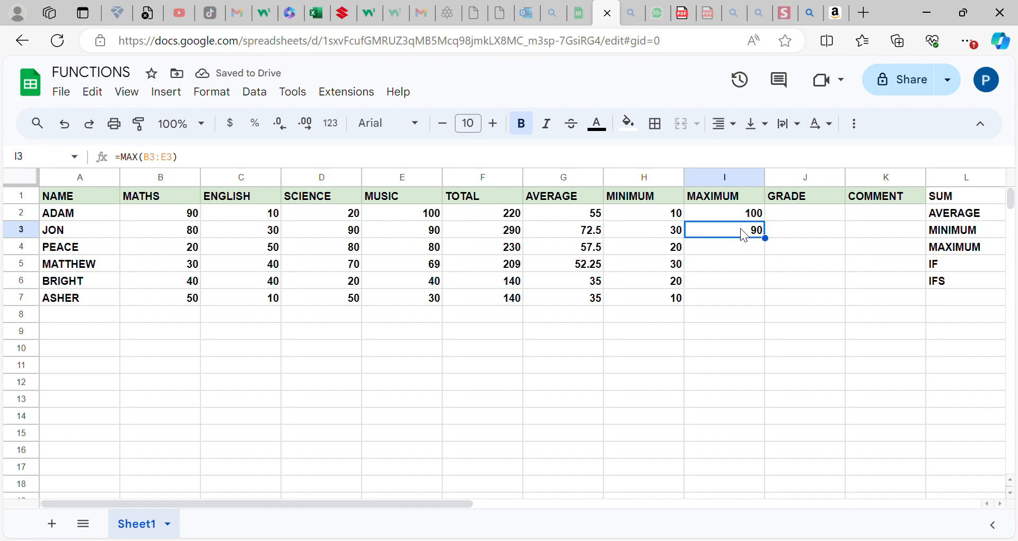
{"action": "left_click_drag", "start_coordinate": [776, 250], "coordinate": [762, 314]}
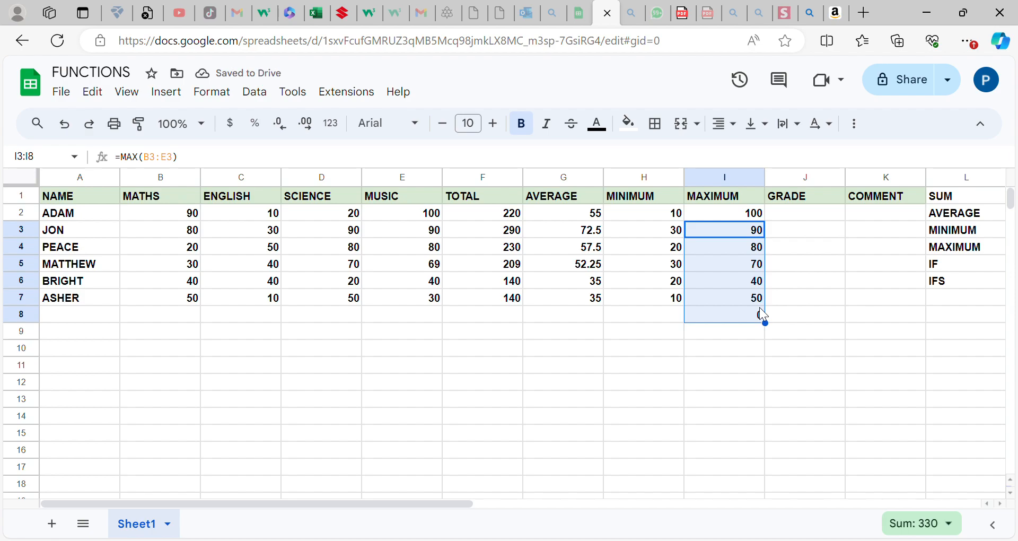
Start an IF formula in comment cell K2 that tests whether the first student's average is above 65 (G2>65).
{"action": "left_click", "coordinate": [790, 212]}
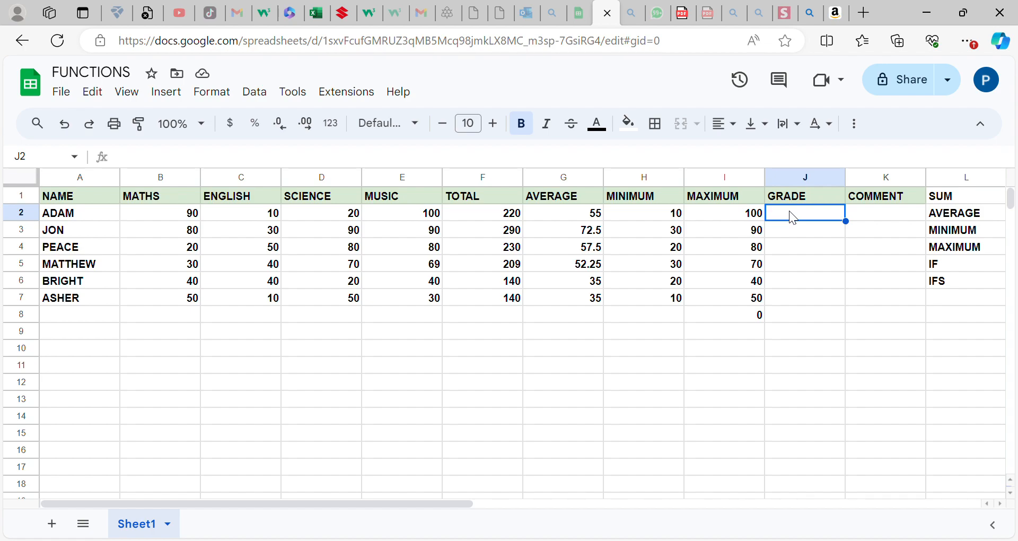
{"action": "left_click", "coordinate": [868, 219]}
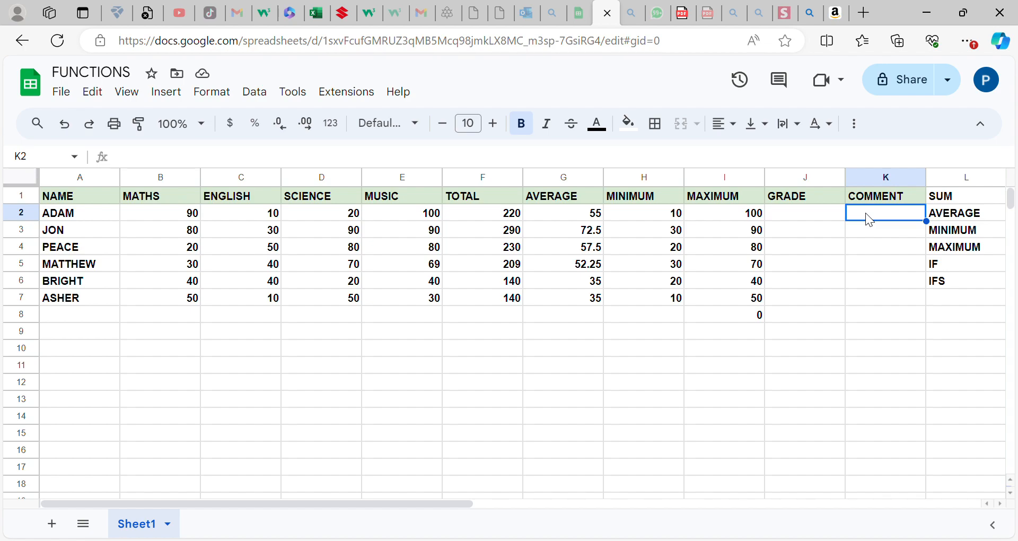
{"action": "type", "text": "="}
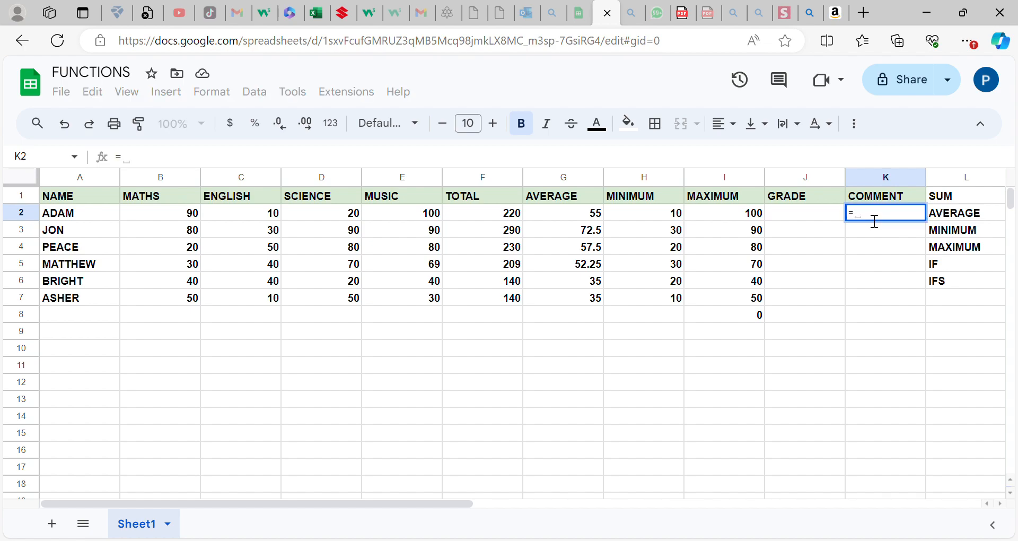
{"action": "type", "text": "IF"}
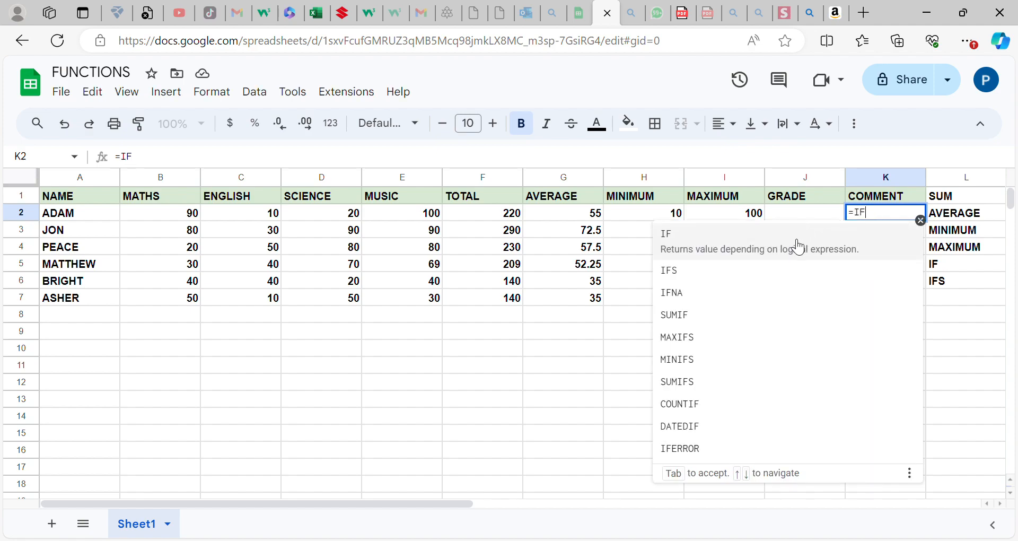
{"action": "left_click", "coordinate": [798, 244]}
{"action": "left_click", "coordinate": [793, 236]}
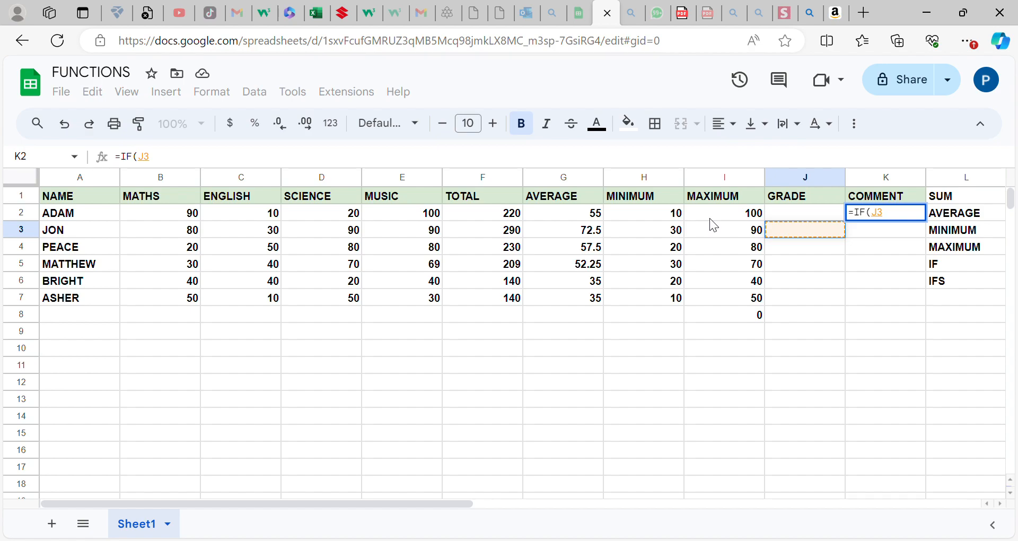
{"action": "left_click", "coordinate": [577, 213]}
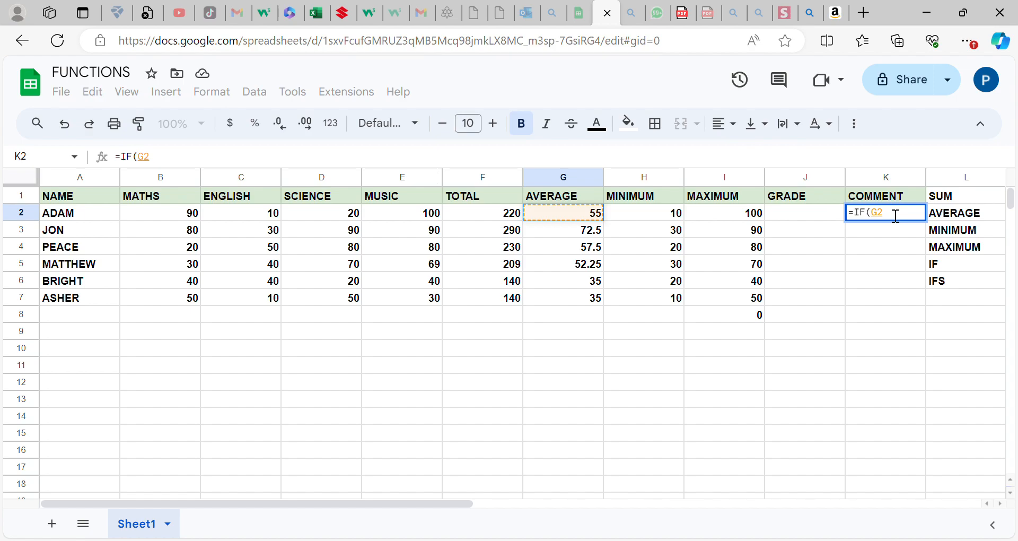
{"action": "type", "text": ">"}
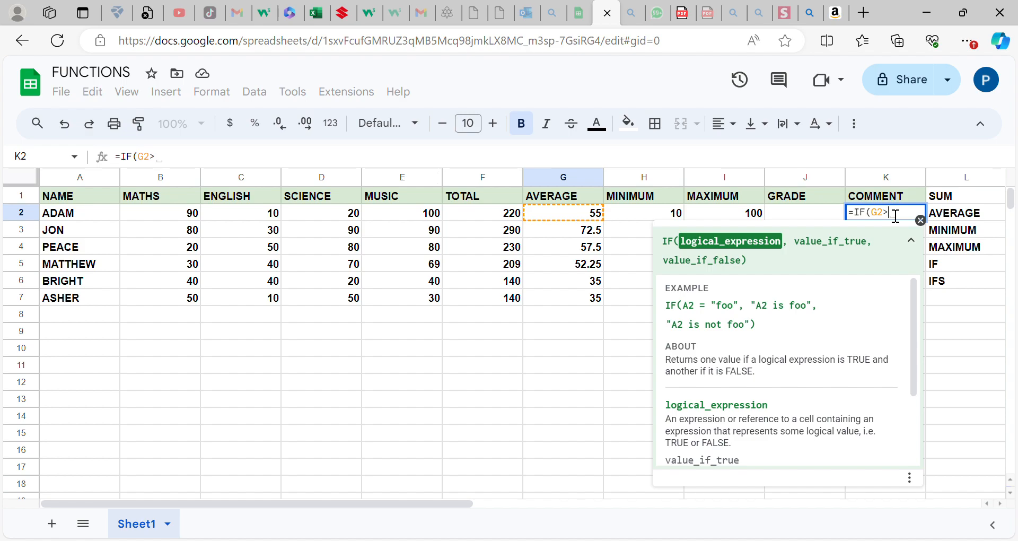
{"action": "type", "text": "65"}
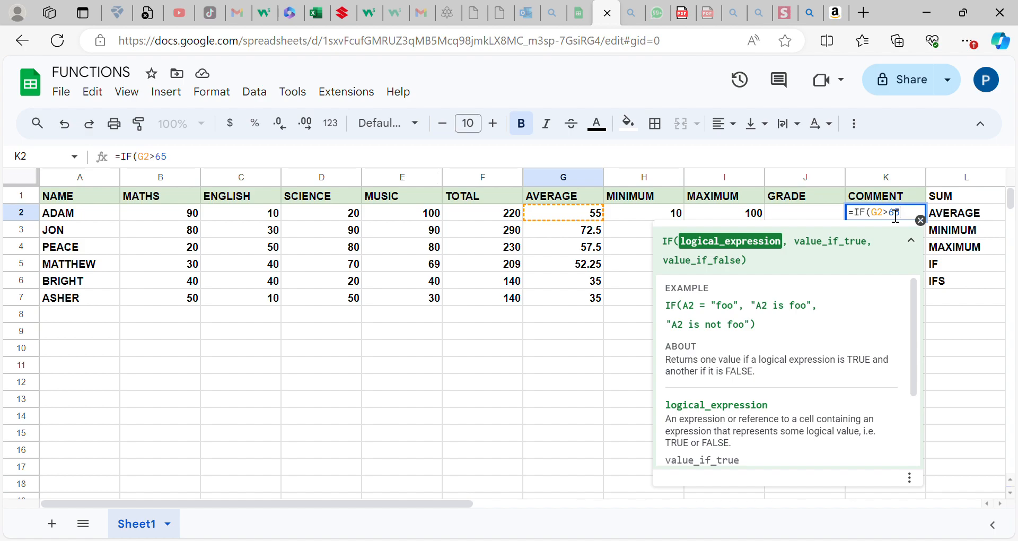
Try to complete the K2 formula with "EXCELLENT" as the true result and "PASS" as the false result.
{"action": "type", "text": ", "}
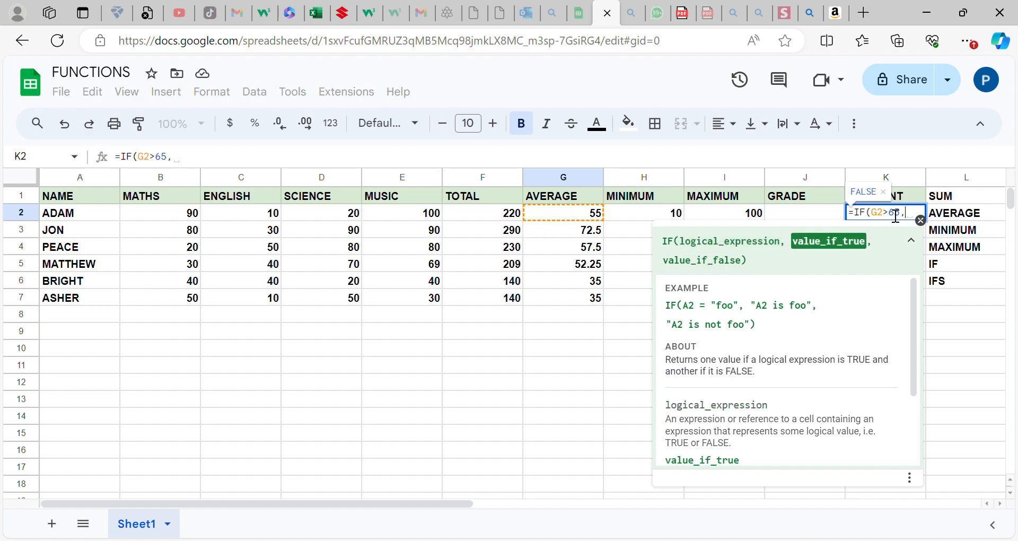
{"action": "type", "text": "\""}
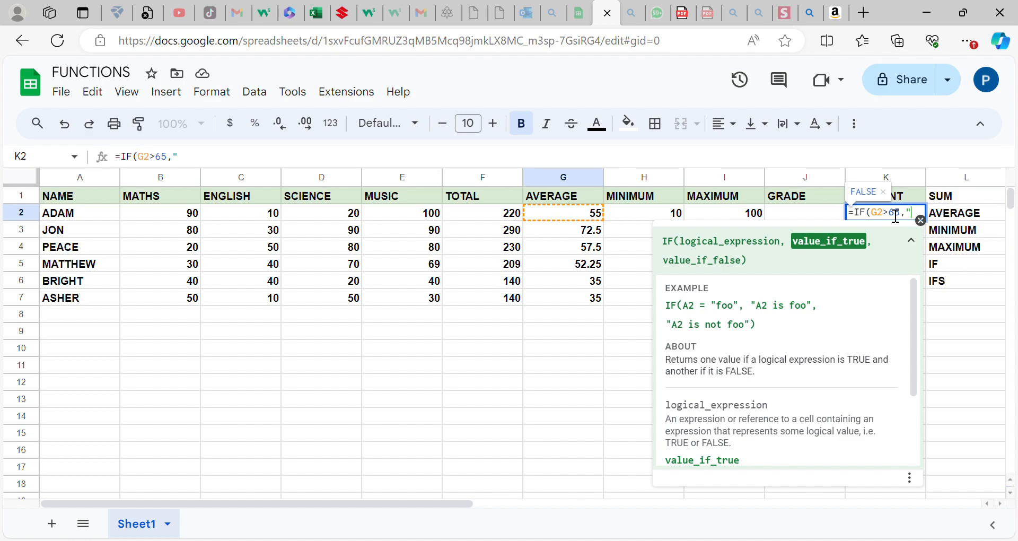
{"action": "type", "text": "EXCELL"}
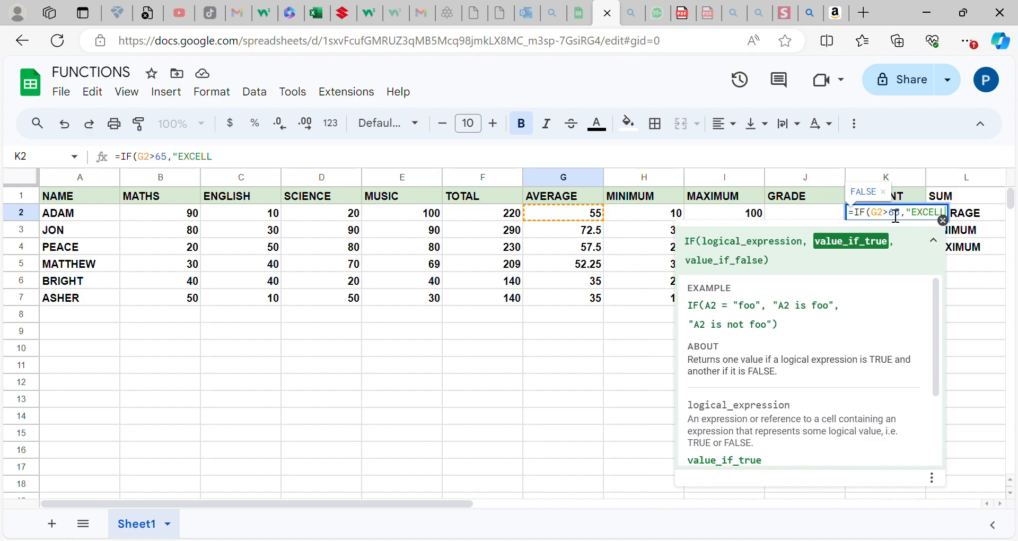
{"action": "type", "text": "ENT"}
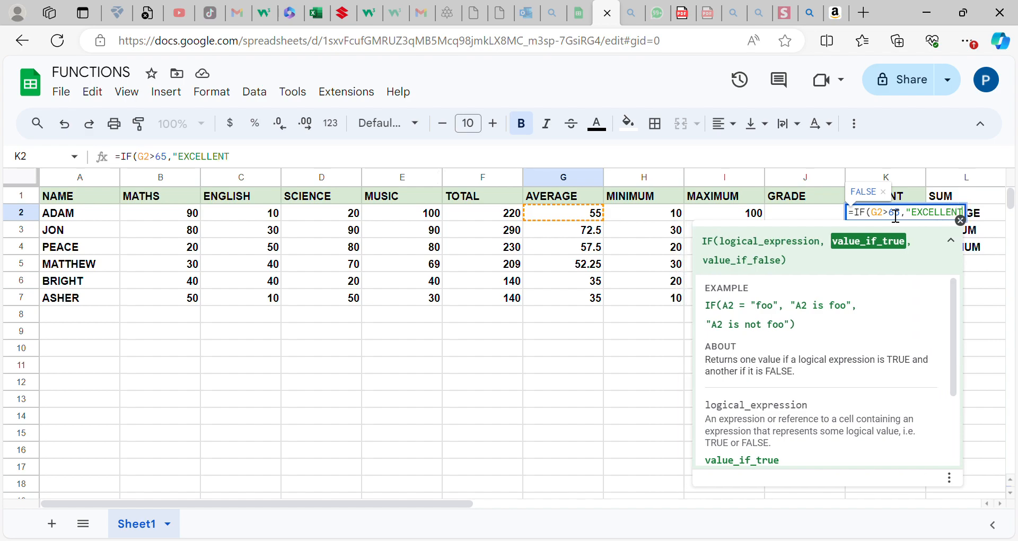
{"action": "type", "text": ","}
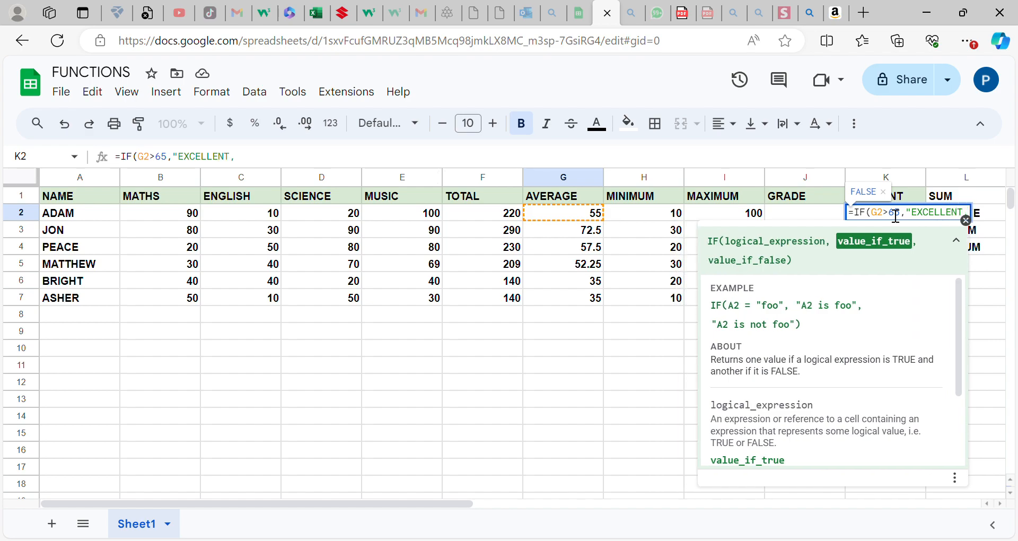
{"action": "type", "text": "\""}
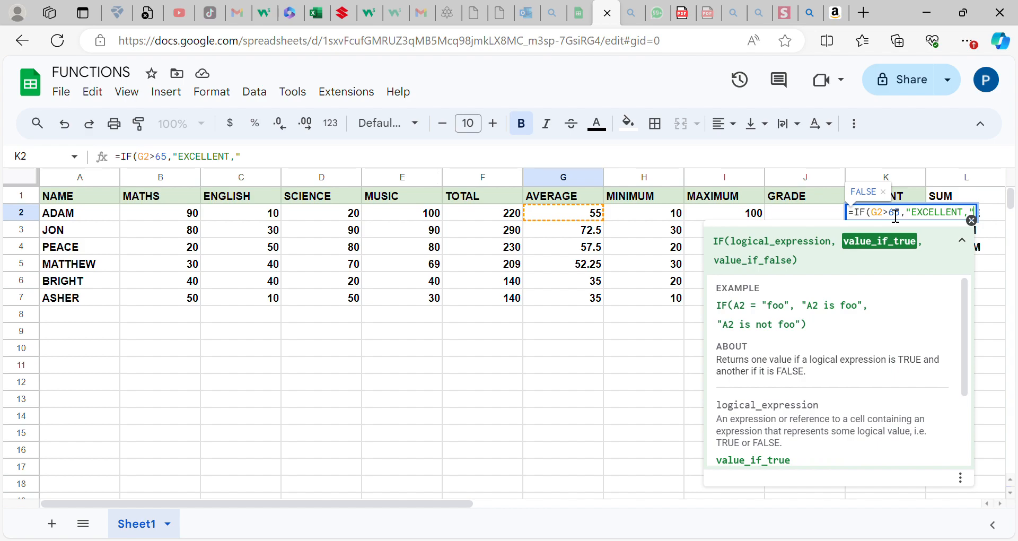
{"action": "type", "text": "PASS"}
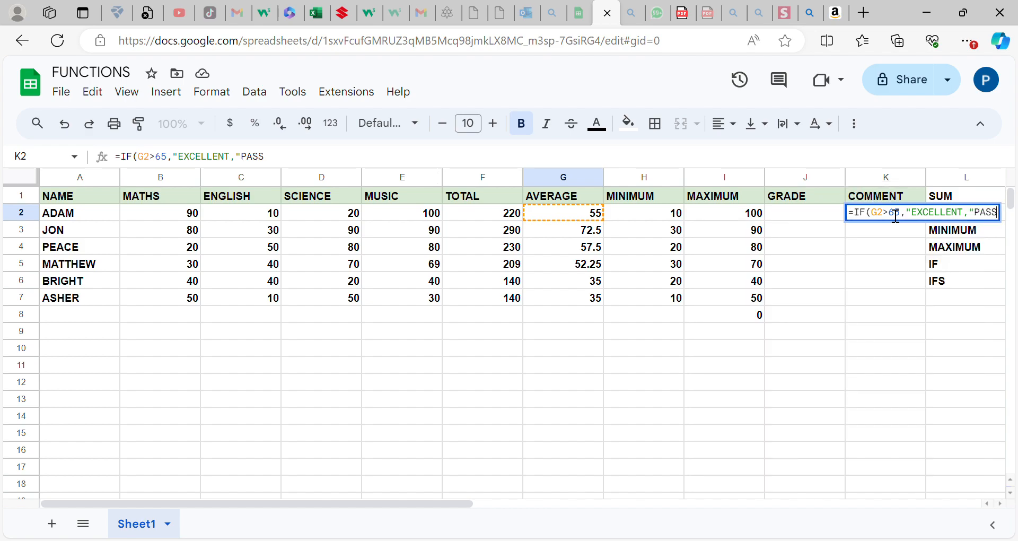
{"action": "type", "text": "\""}
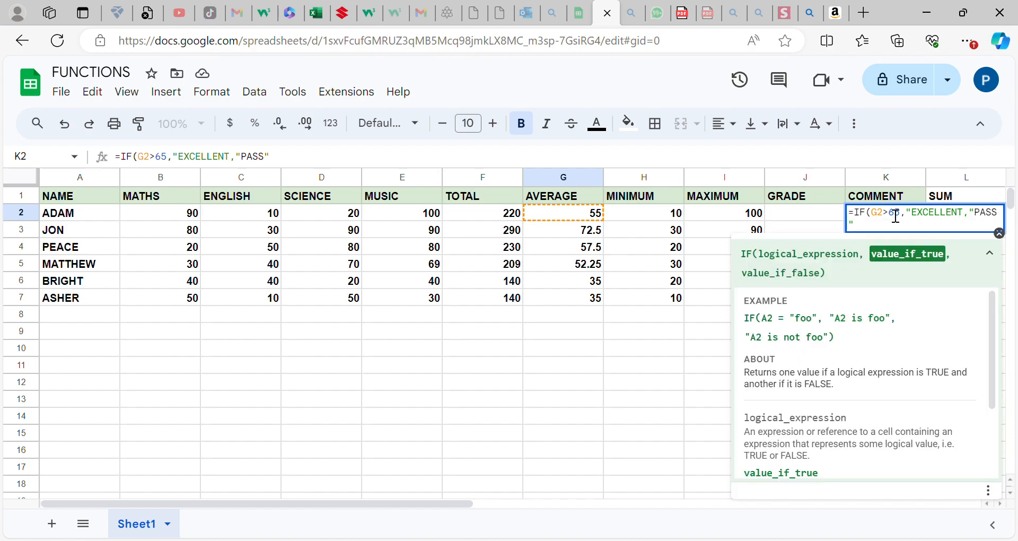
{"action": "key", "text": "Return"}
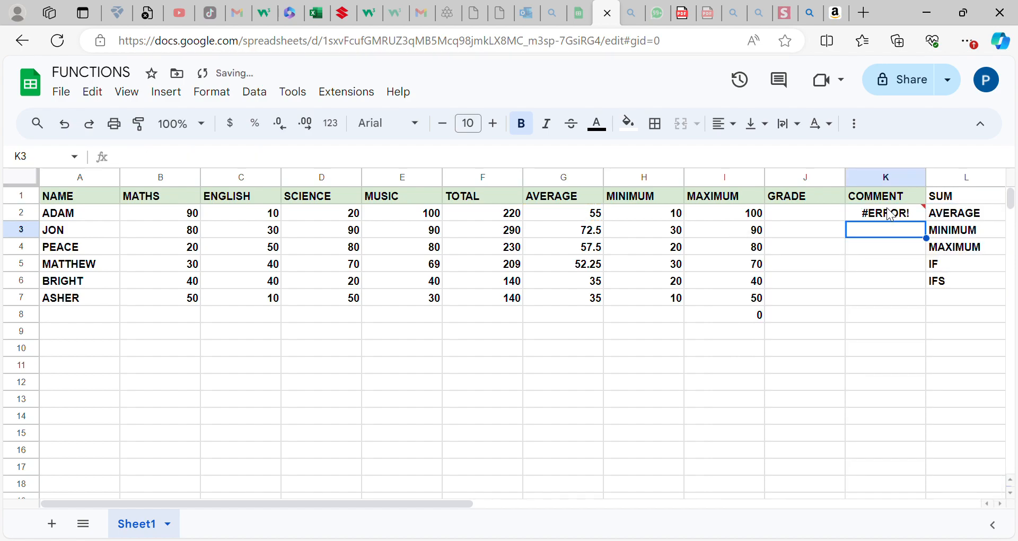
Replace the K2 formula with a new IF formula that tests whether the first student's average exceeds 65 (G2>65).
{"action": "left_click", "coordinate": [890, 215]}
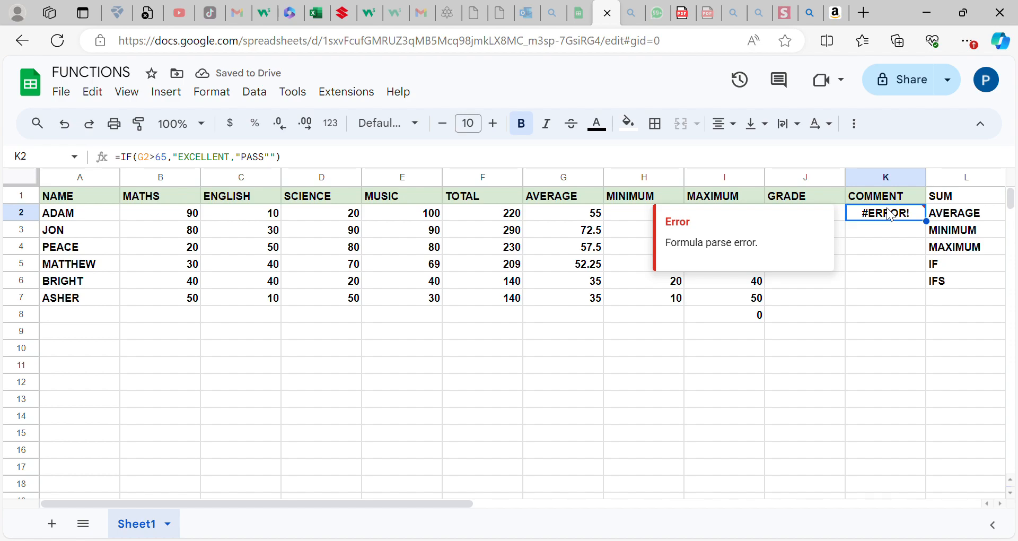
{"action": "type", "text": "=IF"}
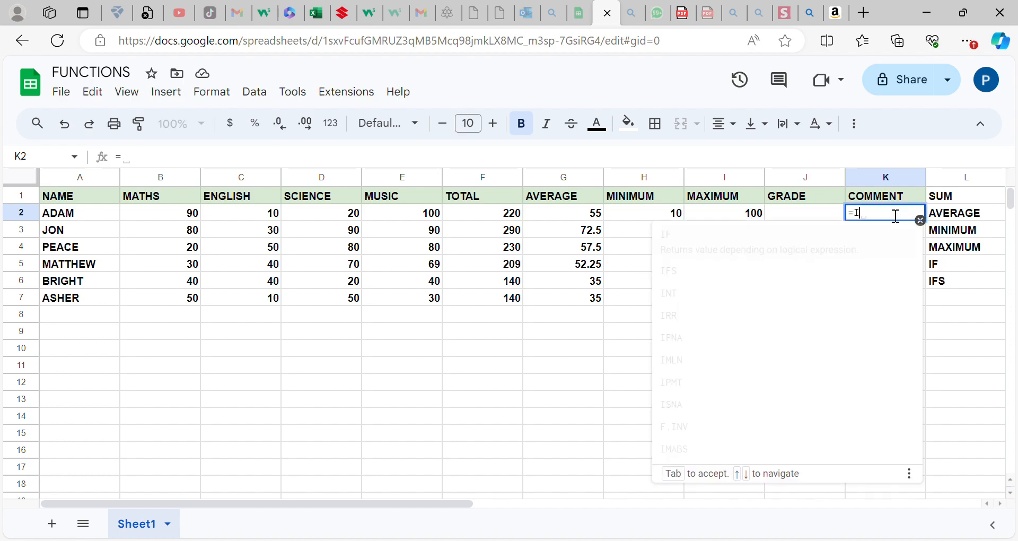
{"action": "left_click", "coordinate": [814, 249]}
{"action": "left_click", "coordinate": [807, 245]}
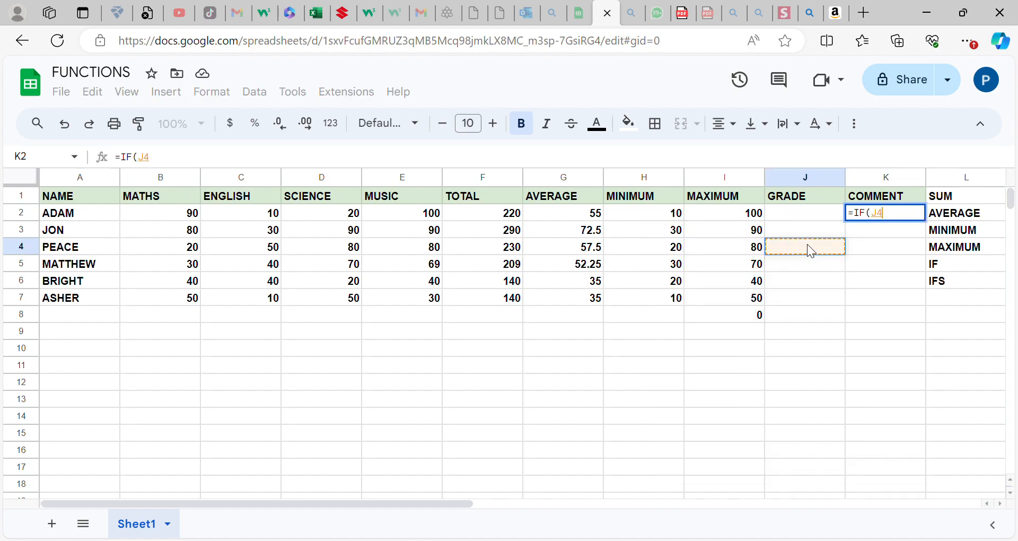
{"action": "left_click", "coordinate": [585, 218]}
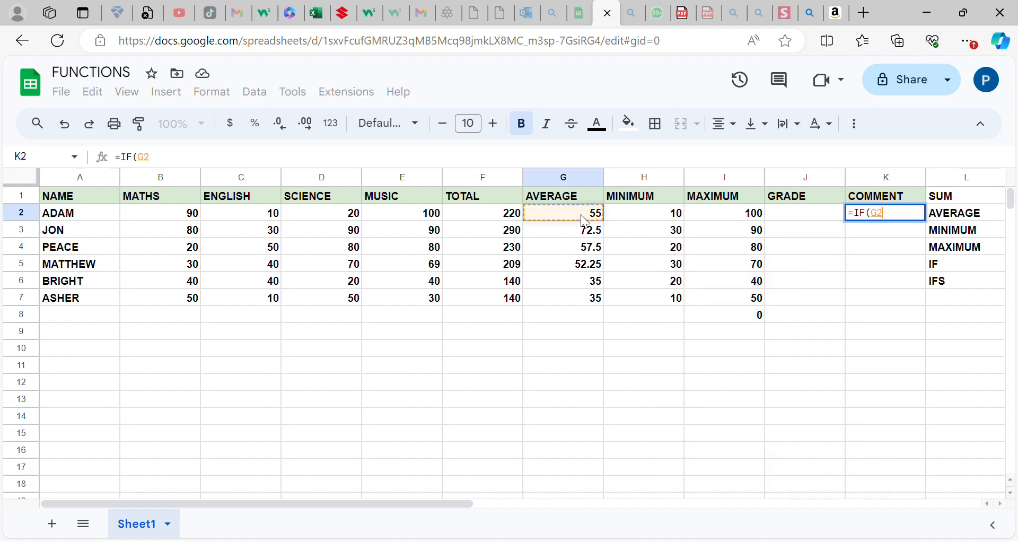
{"action": "type", "text": ">"}
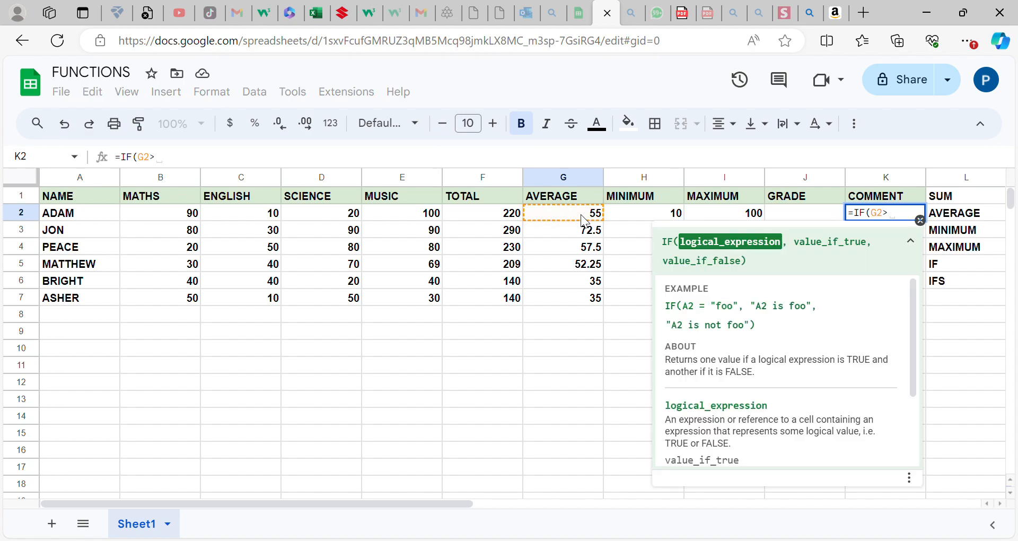
{"action": "type", "text": "65"}
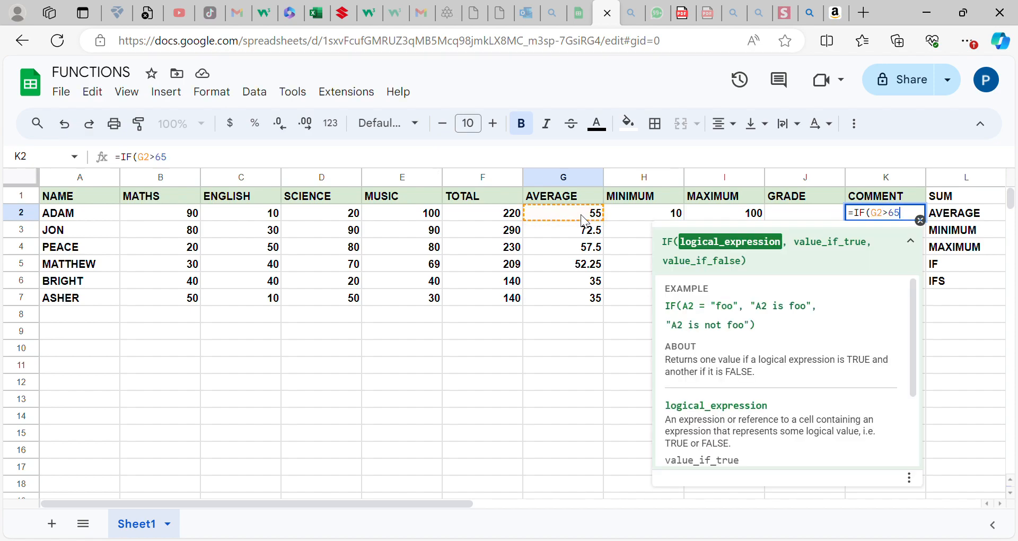
Complete the K2 formula so it returns "EXCELLENT" when the condition is true and "PASS" when it is false.
{"action": "type", "text": ", "}
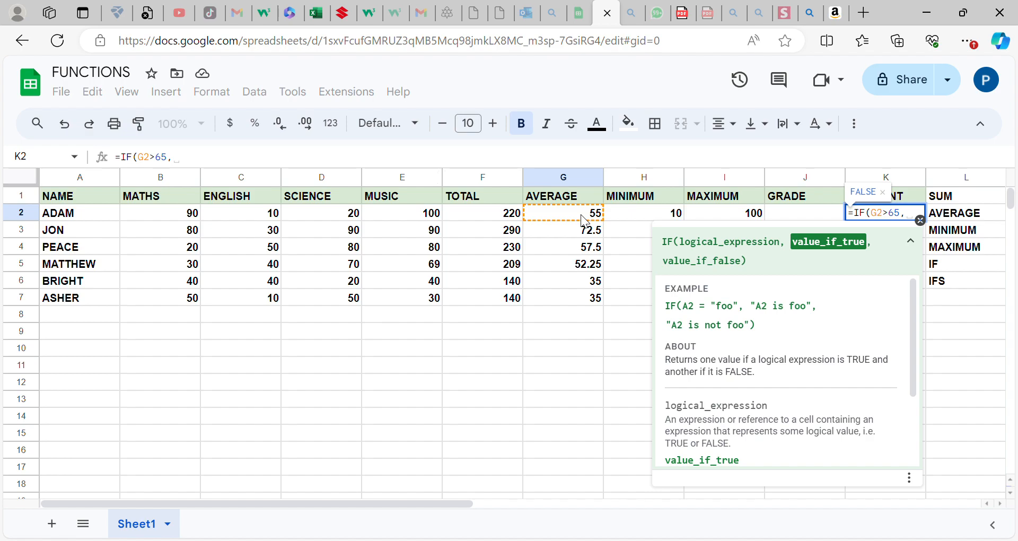
{"action": "type", "text": "\""}
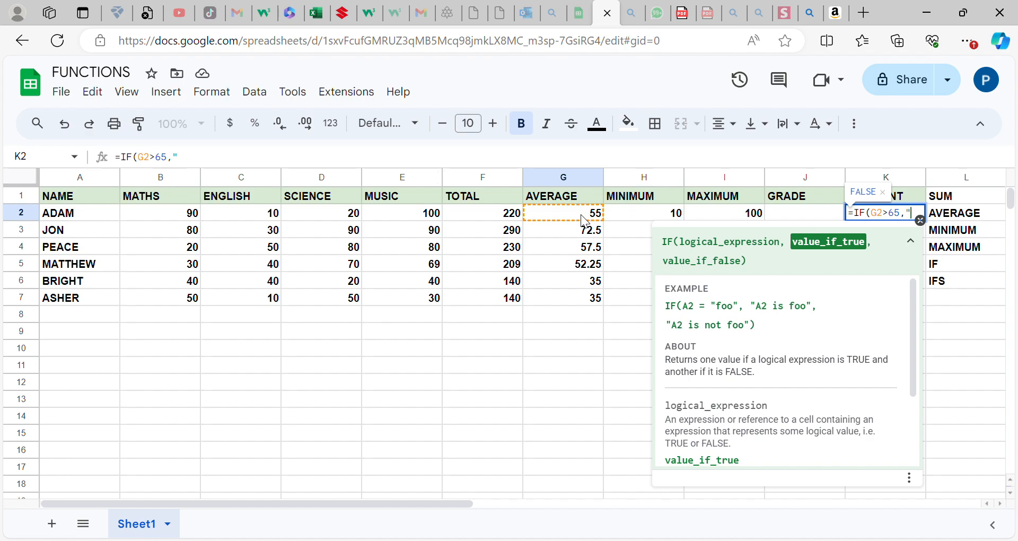
{"action": "type", "text": "EXCELLE"}
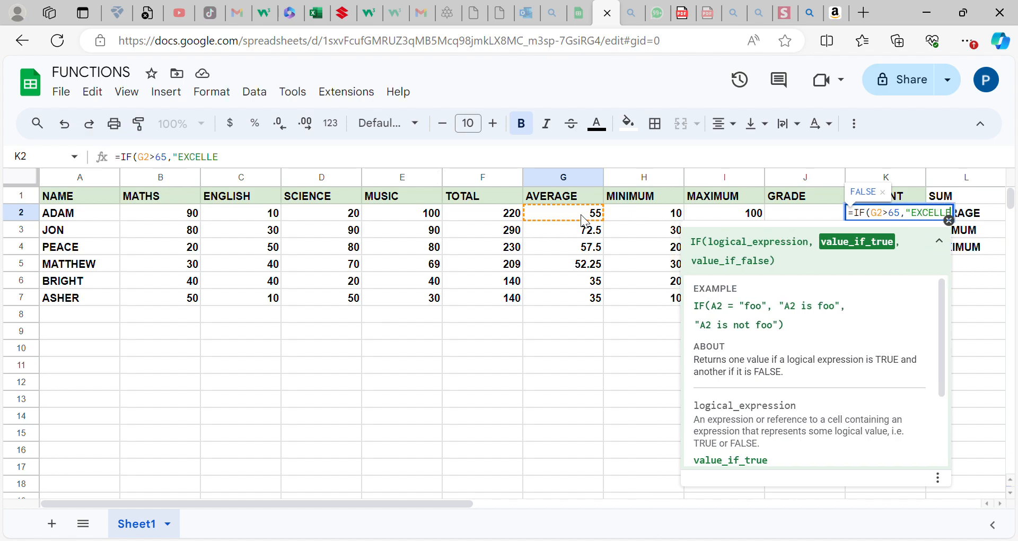
{"action": "type", "text": "NT\""}
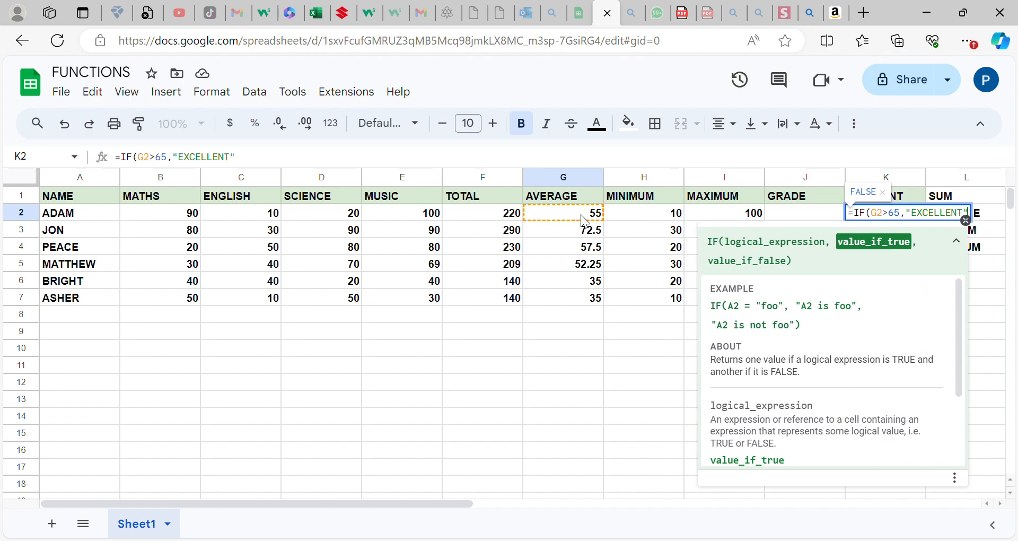
{"action": "type", "text": ", "}
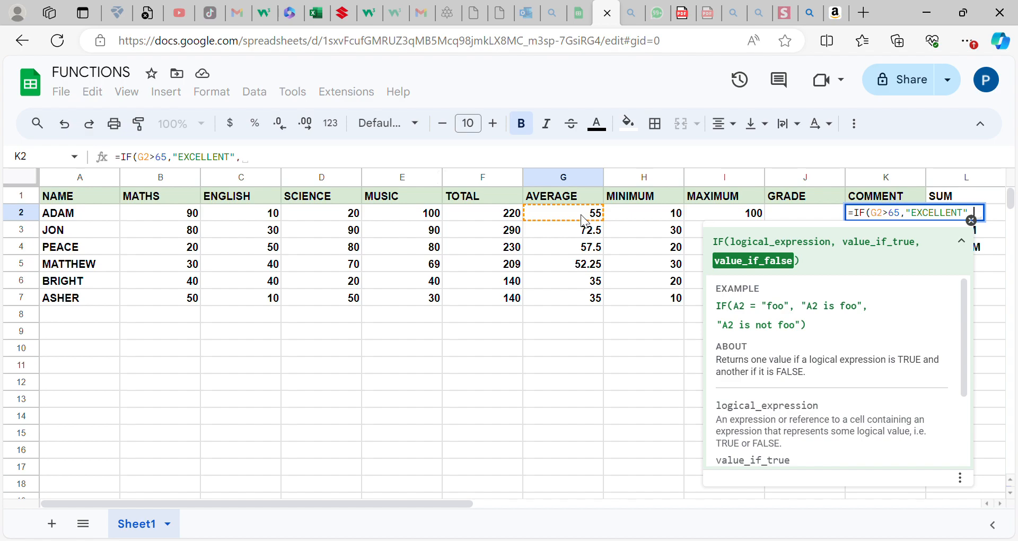
{"action": "type", "text": "\""}
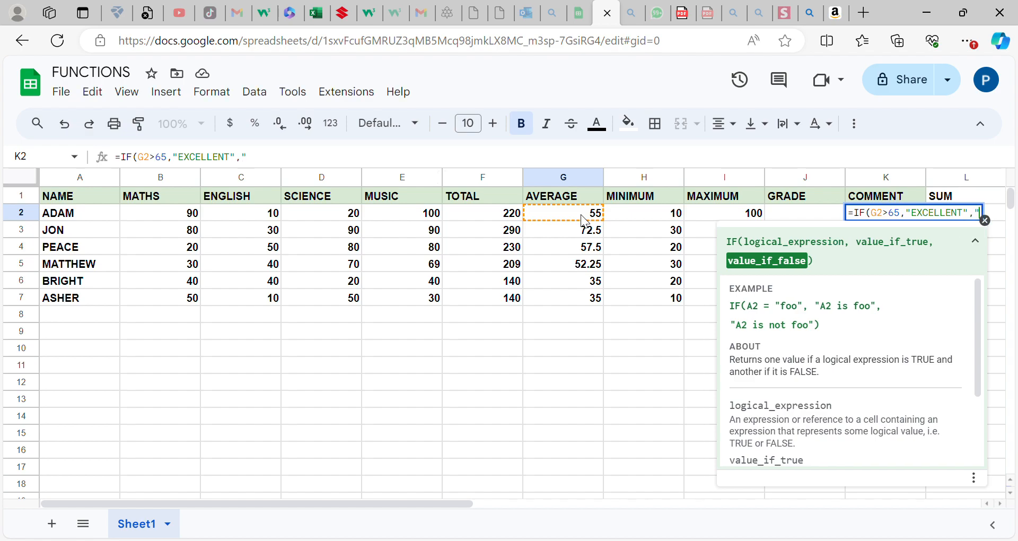
{"action": "type", "text": "PASS"}
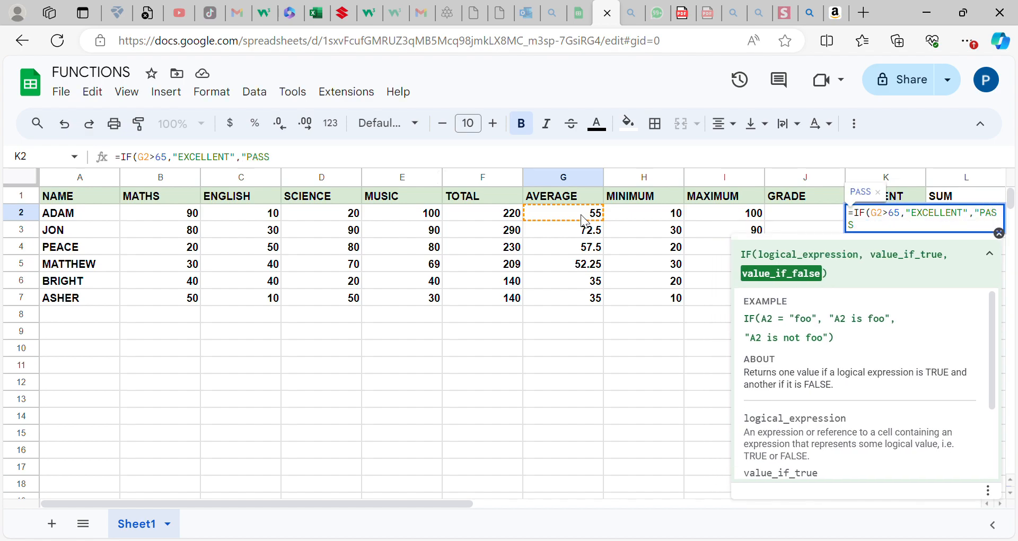
{"action": "type", "text": "\""}
{"action": "key", "text": "Return"}
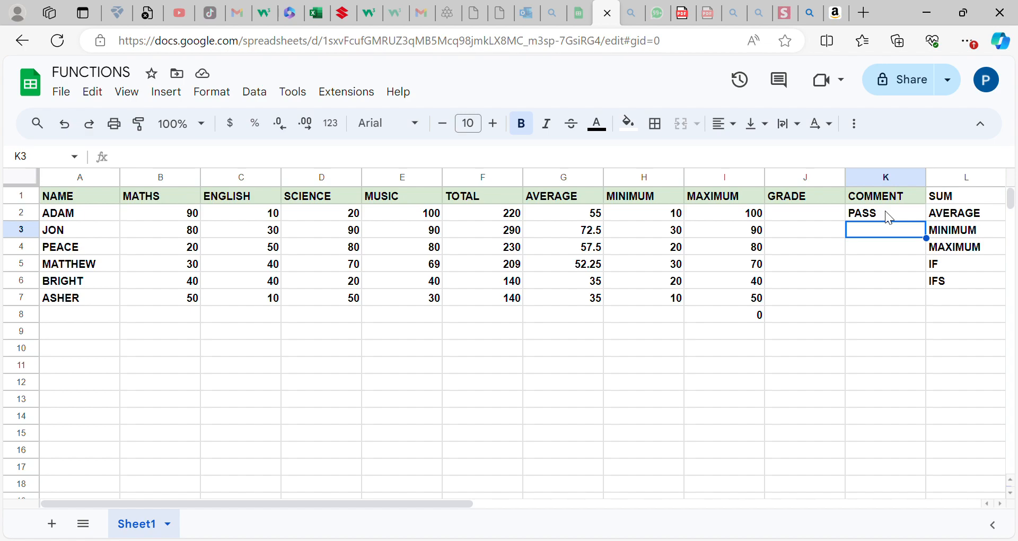
Copy the comment formula from K2 down through K7.
{"action": "left_click", "coordinate": [885, 211]}
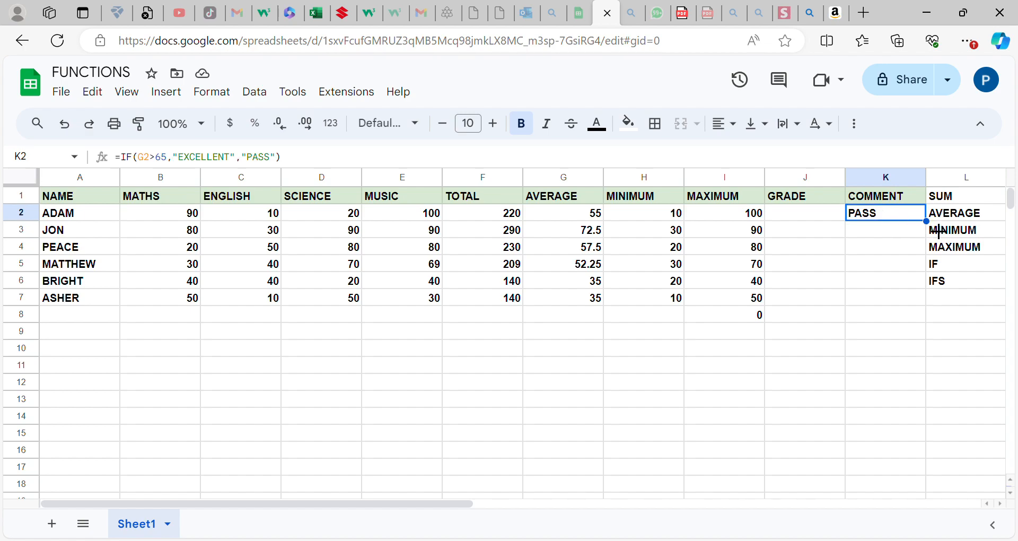
{"action": "left_click_drag", "start_coordinate": [925, 221], "coordinate": [924, 306]}
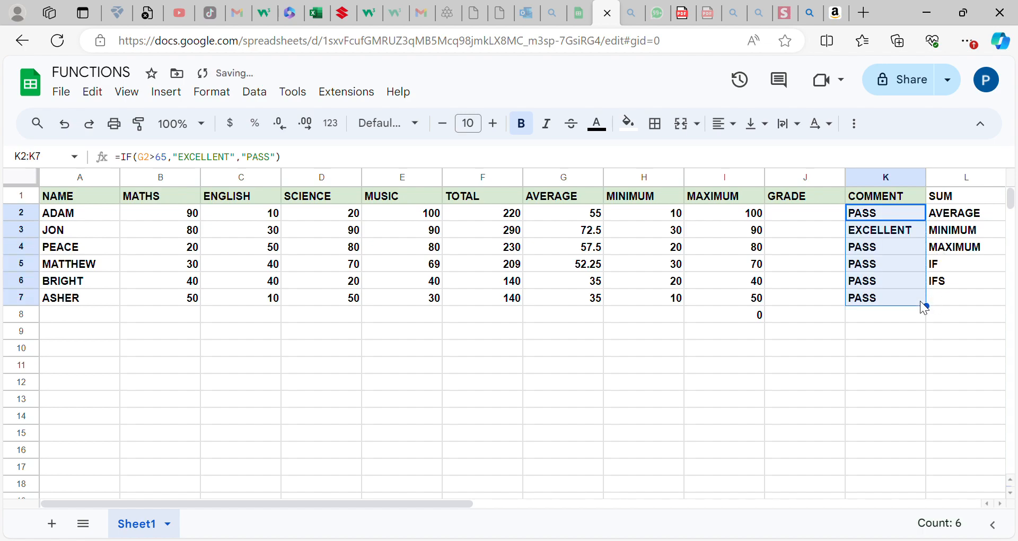
{"action": "left_click", "coordinate": [877, 321]}
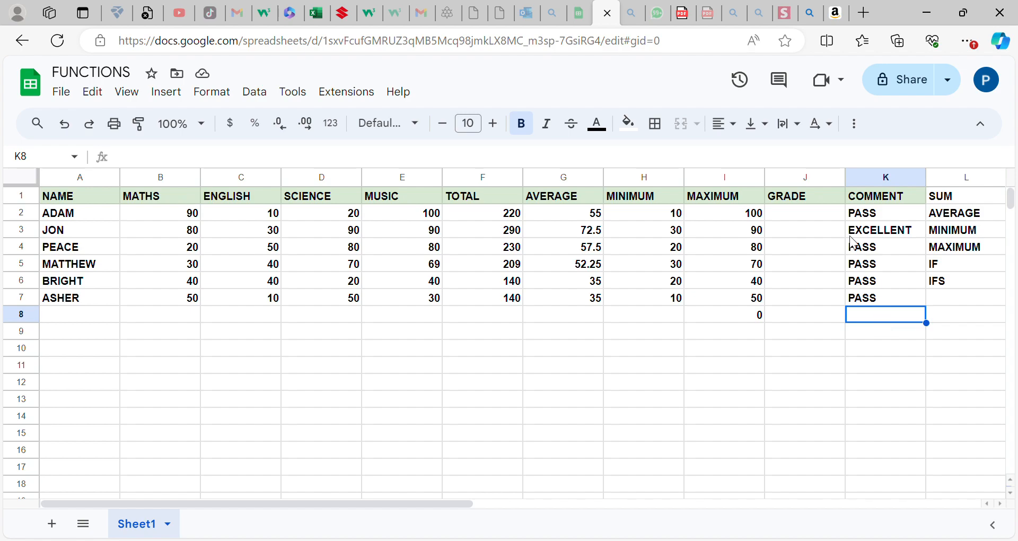
Start an IFS formula in J2 that returns "A" when the first student's average exceeds 69 (G2>69).
{"action": "left_click", "coordinate": [798, 216]}
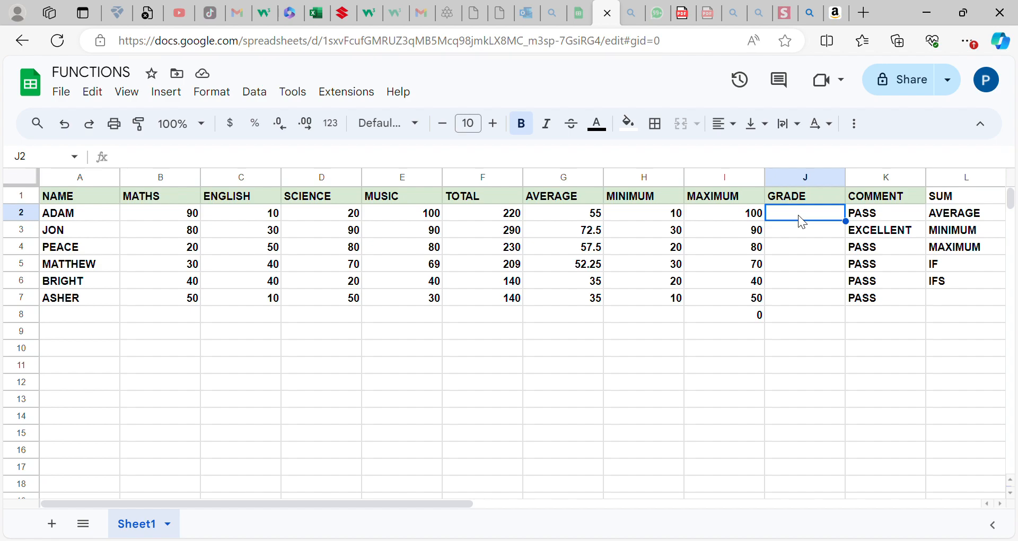
{"action": "type", "text": "="}
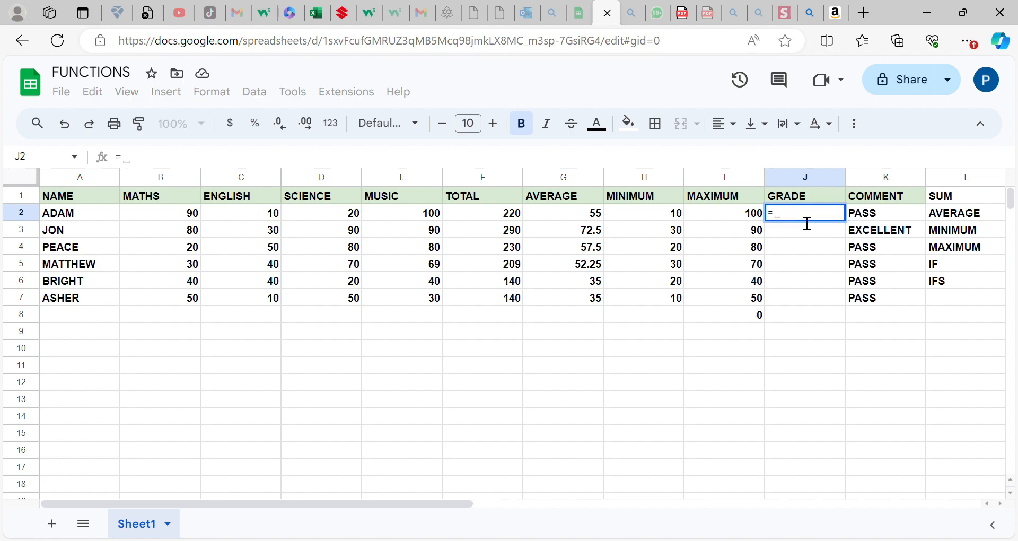
{"action": "type", "text": "IFS"}
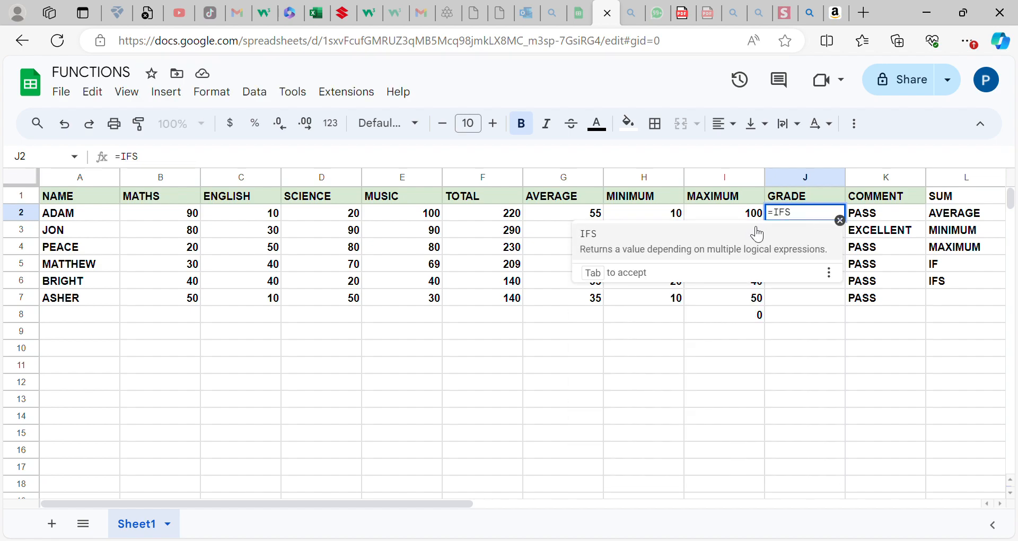
{"action": "left_click", "coordinate": [745, 240]}
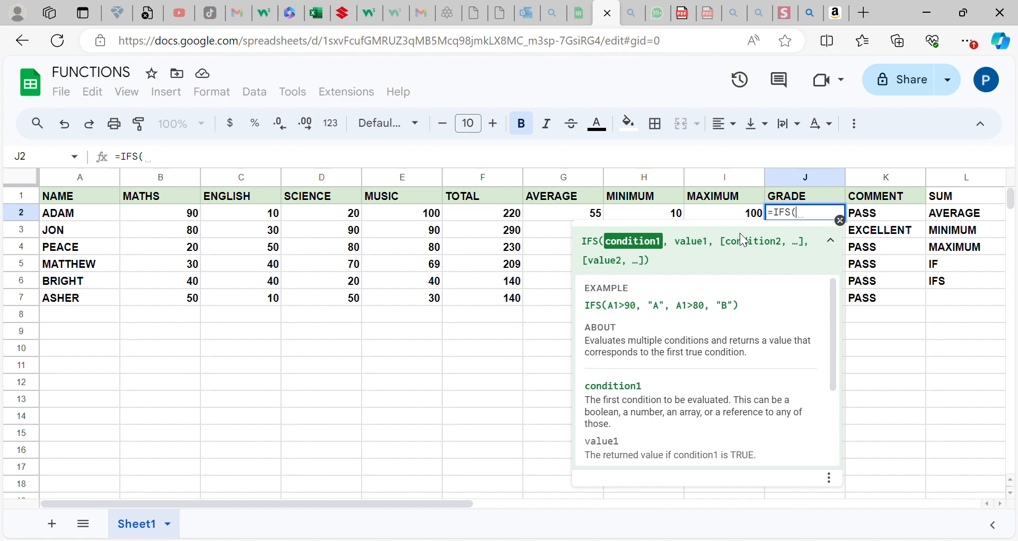
{"action": "left_click", "coordinate": [545, 218]}
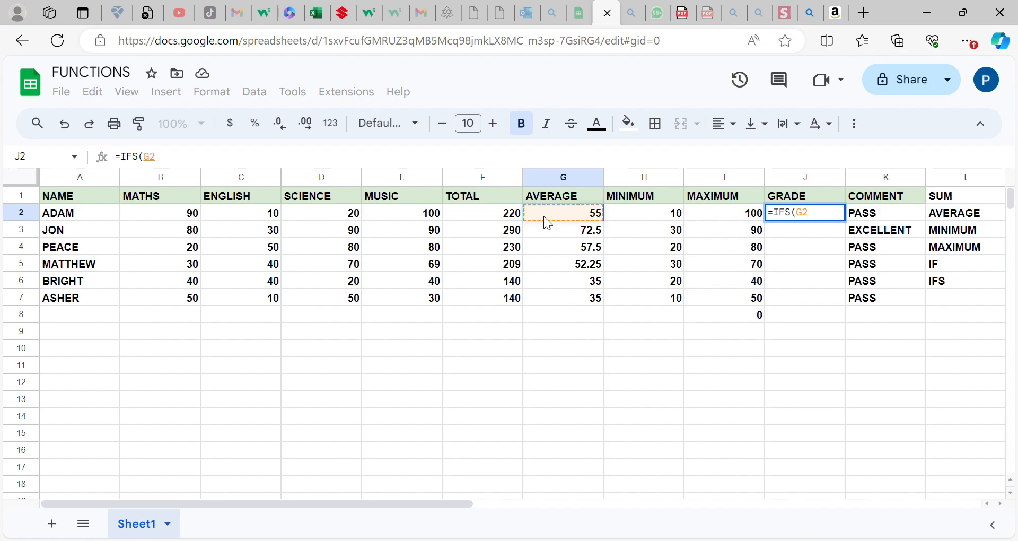
{"action": "type", "text": ">"}
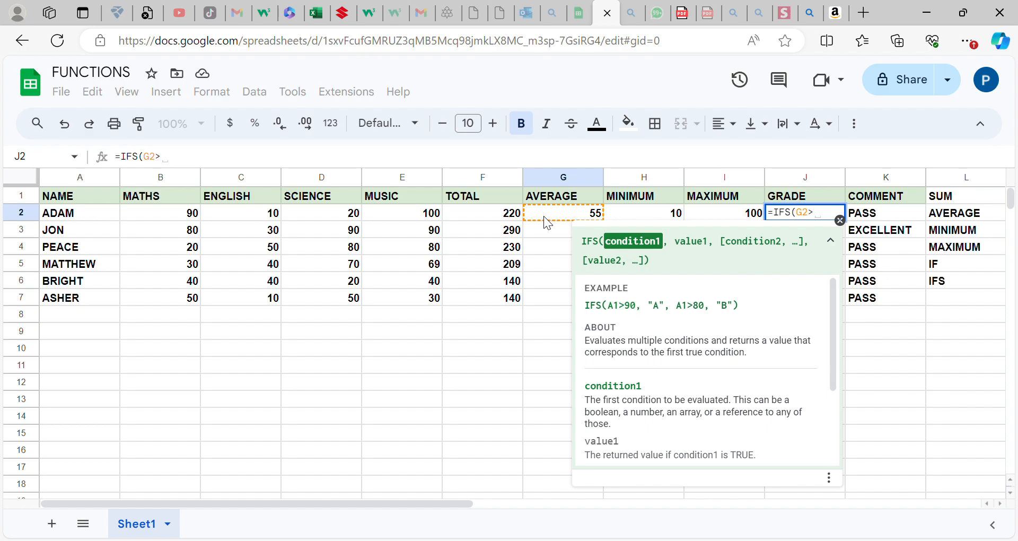
{"action": "type", "text": "69"}
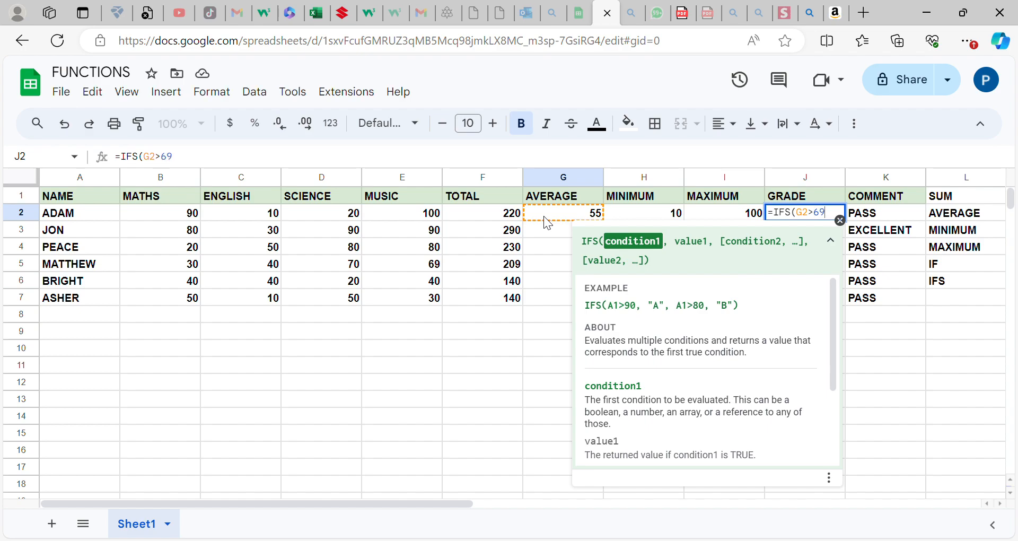
{"action": "type", "text": ",\""}
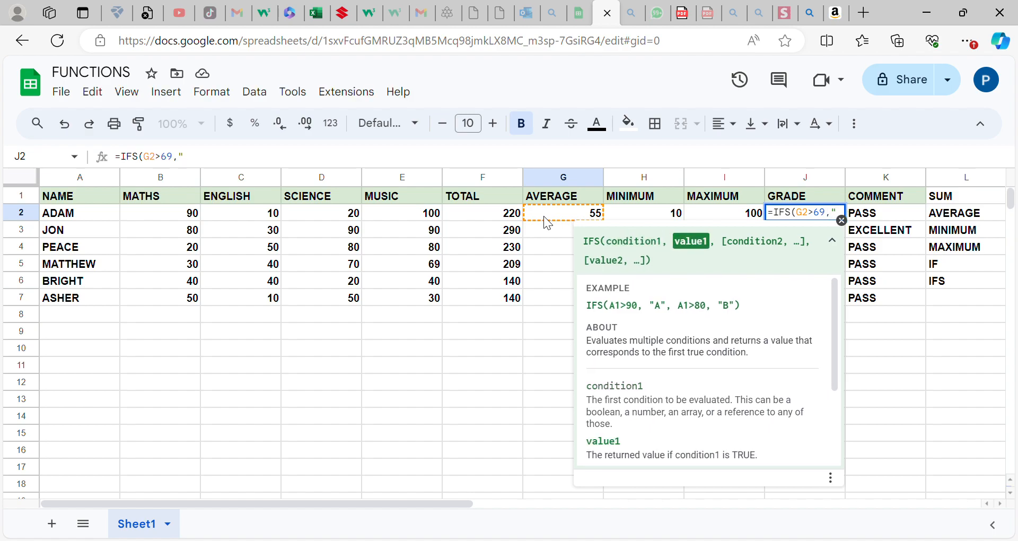
{"action": "type", "text": "a"}
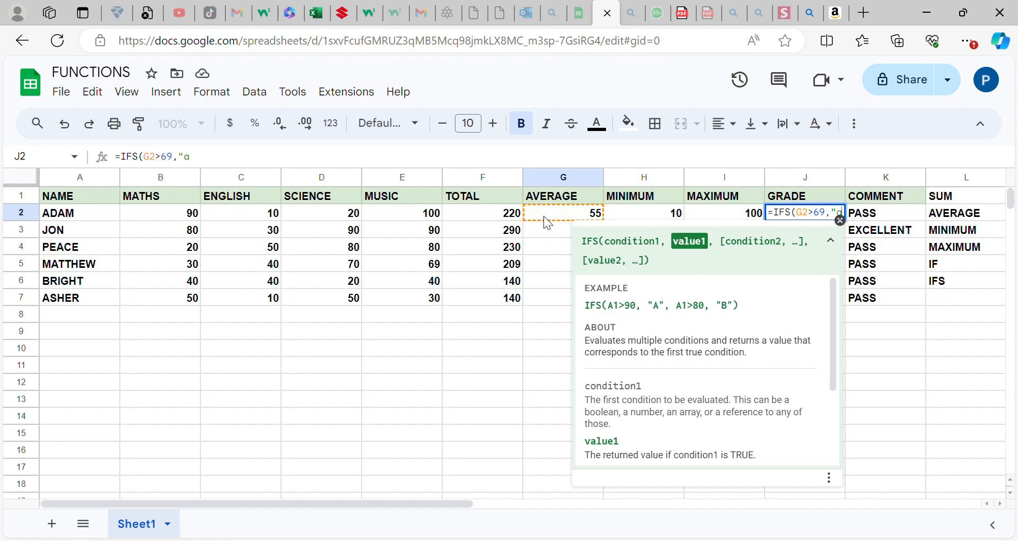
{"action": "key", "text": "BackSpace"}
{"action": "type", "text": "A\""}
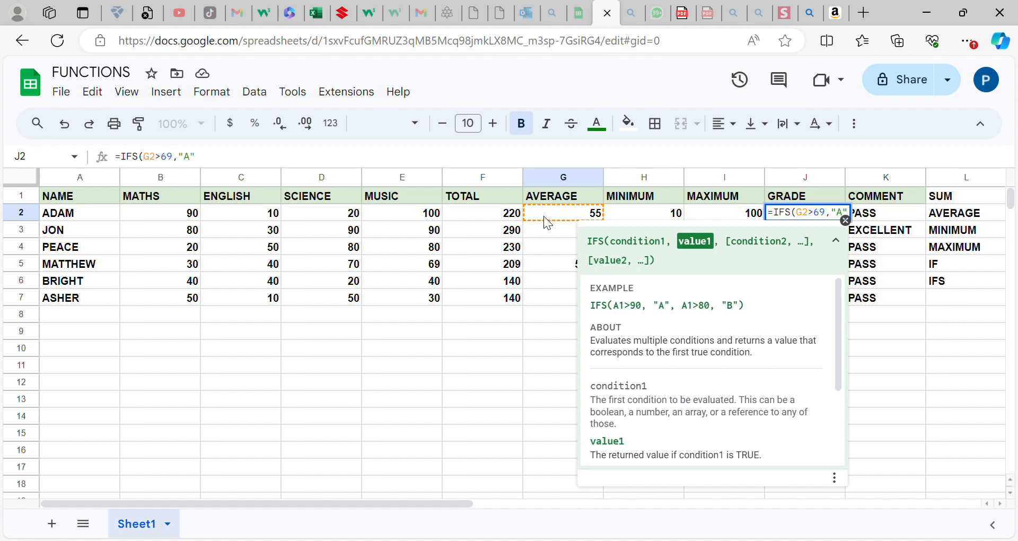
Add a second condition to the J2 formula that returns "B" when G2>59.
{"action": "type", "text": ","}
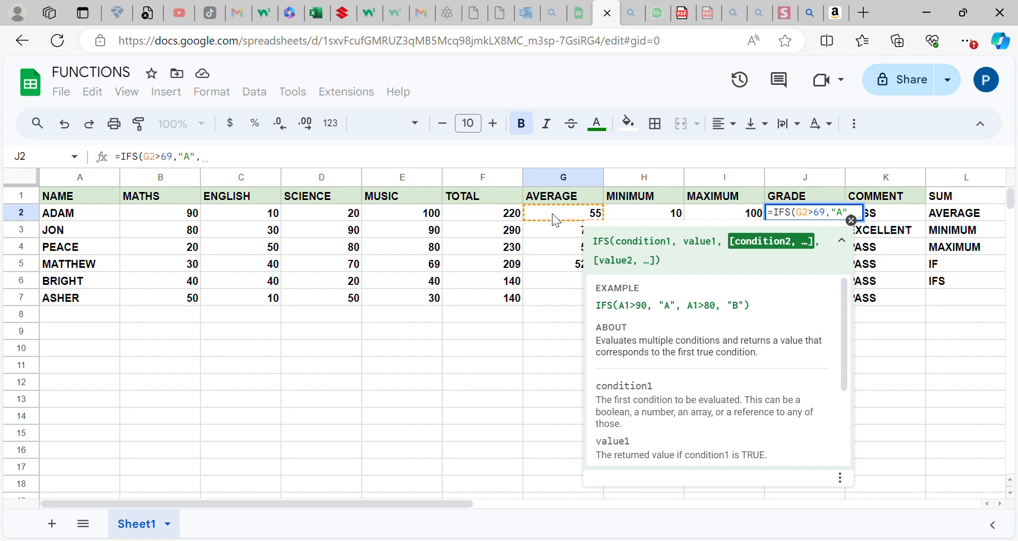
{"action": "left_click", "coordinate": [552, 213]}
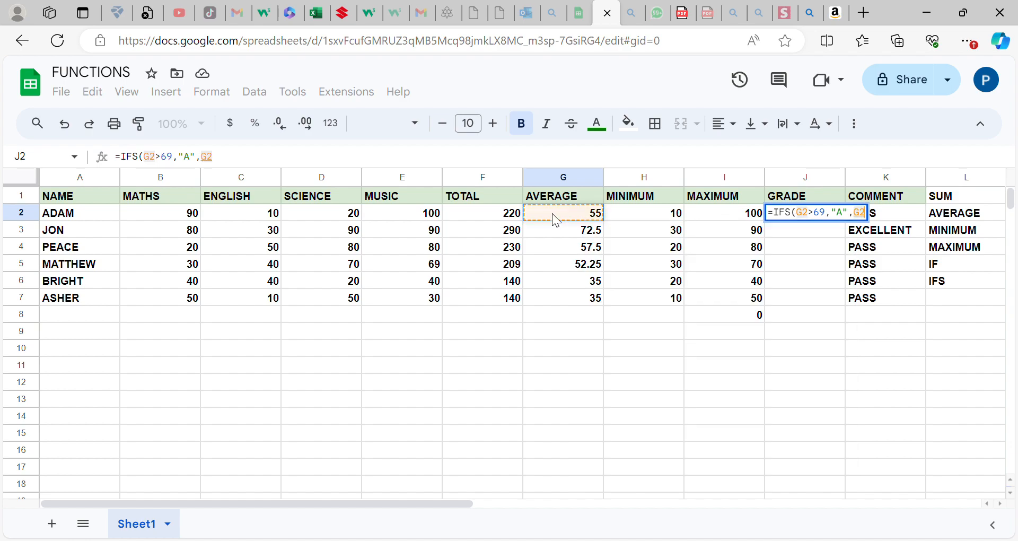
{"action": "type", "text": ">"}
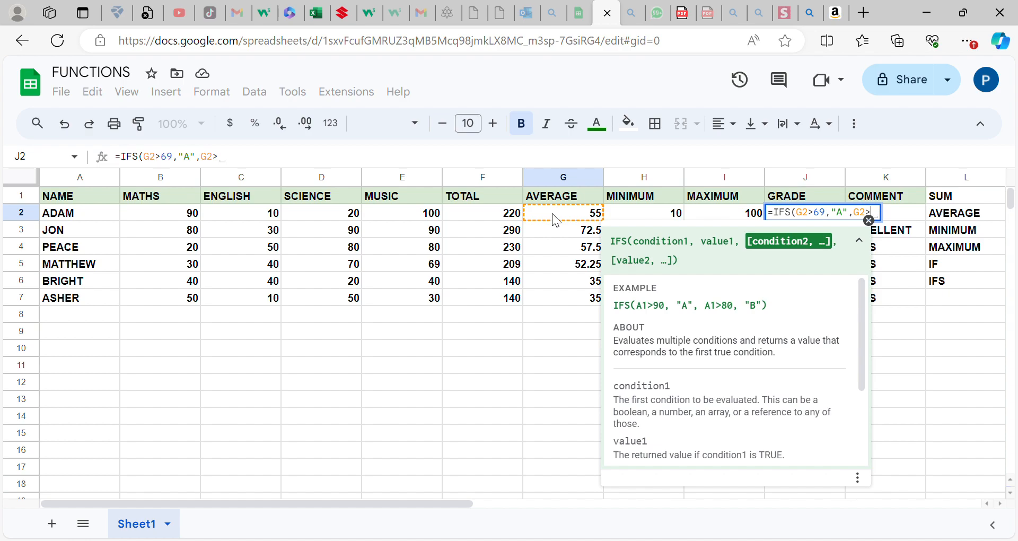
{"action": "type", "text": "59"}
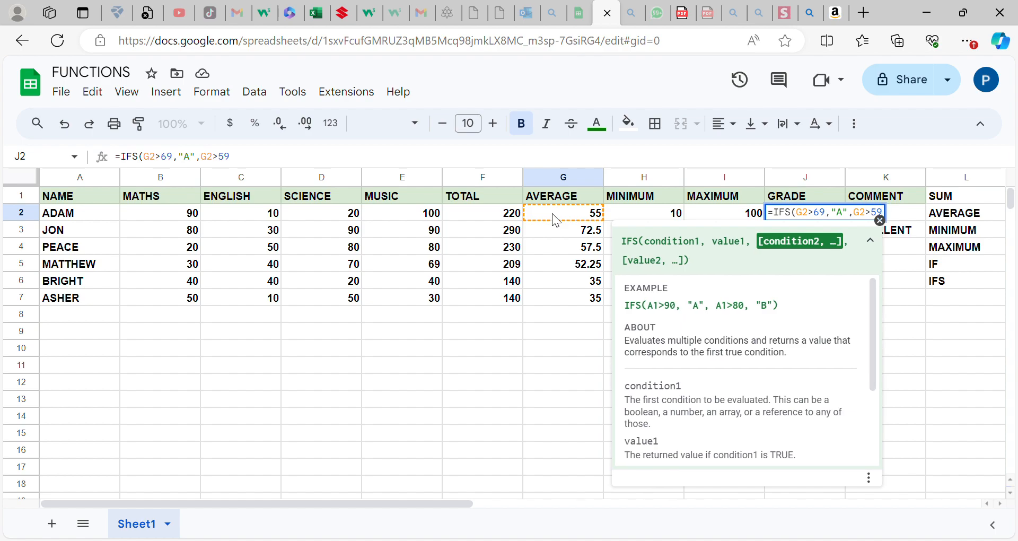
{"action": "type", "text": ","}
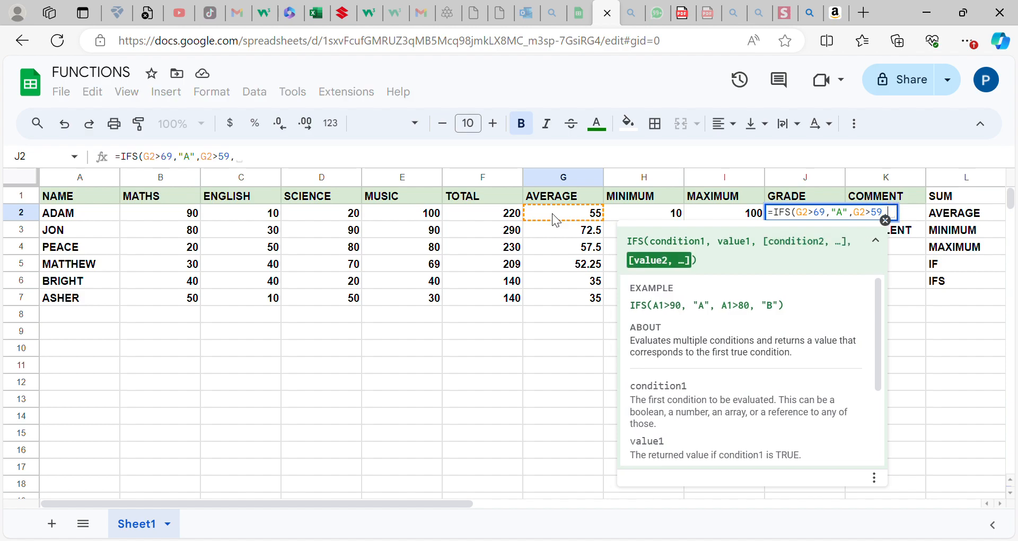
{"action": "type", "text": "\""}
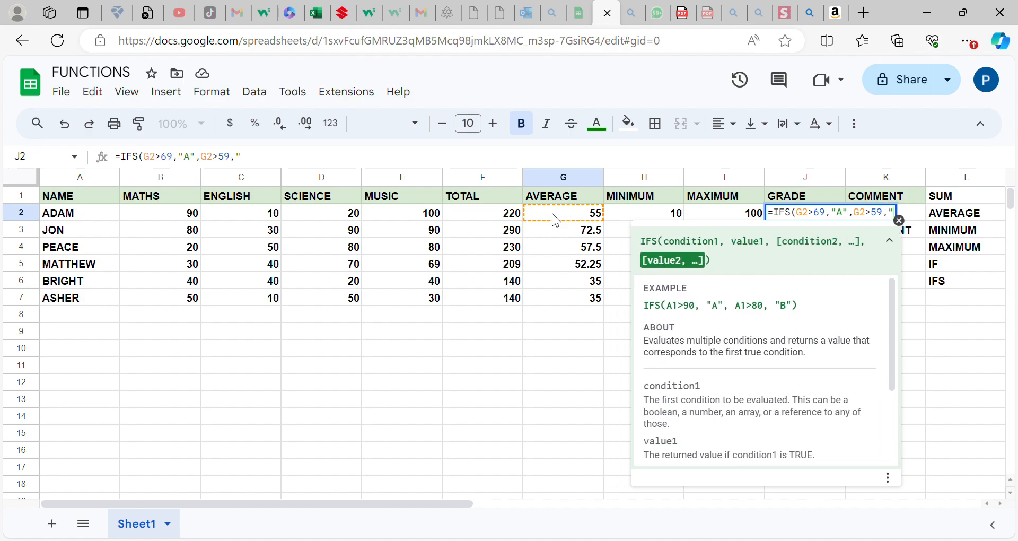
{"action": "type", "text": "B\""}
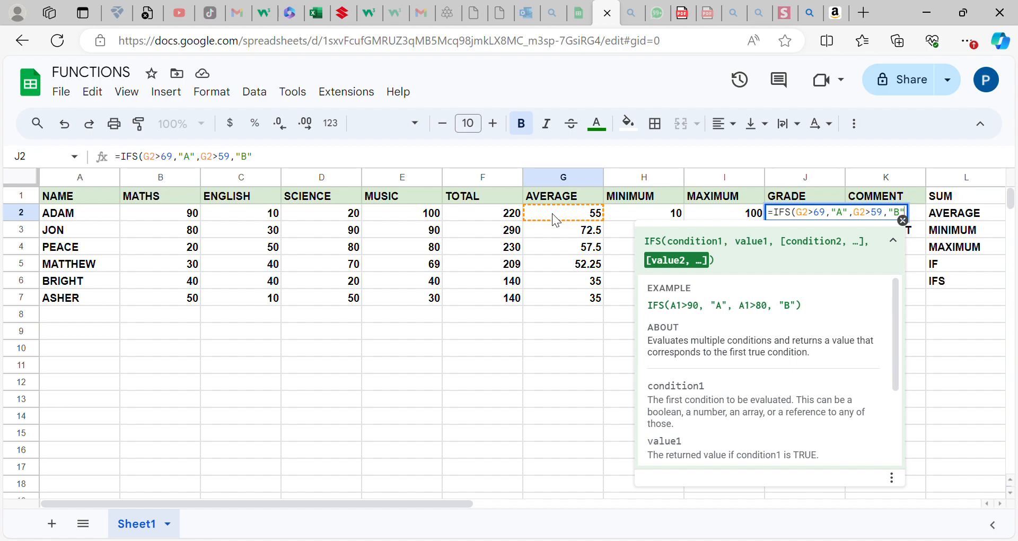
Add a third condition returning "C" when G2<59 and complete the J2 grade formula.
{"action": "type", "text": ","}
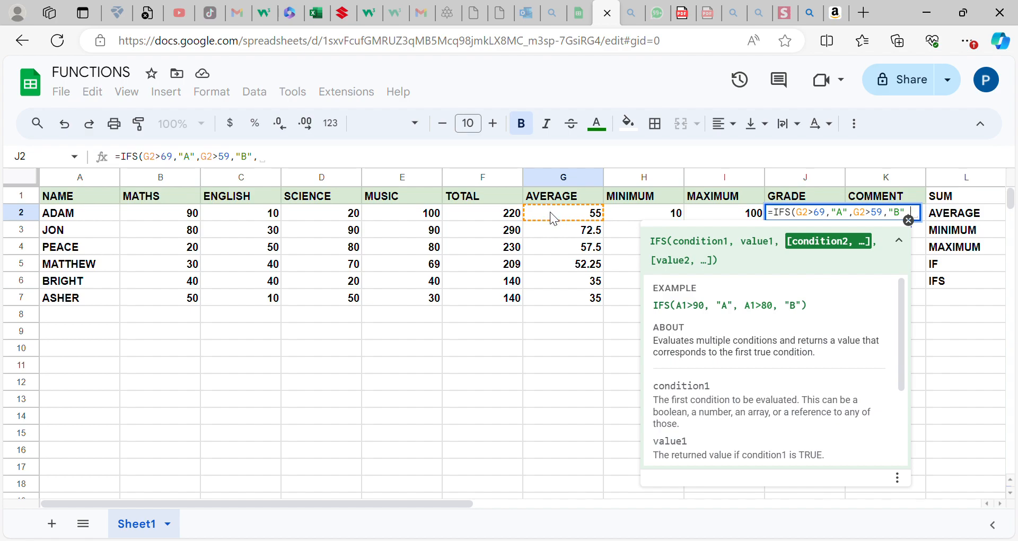
{"action": "left_click", "coordinate": [549, 212]}
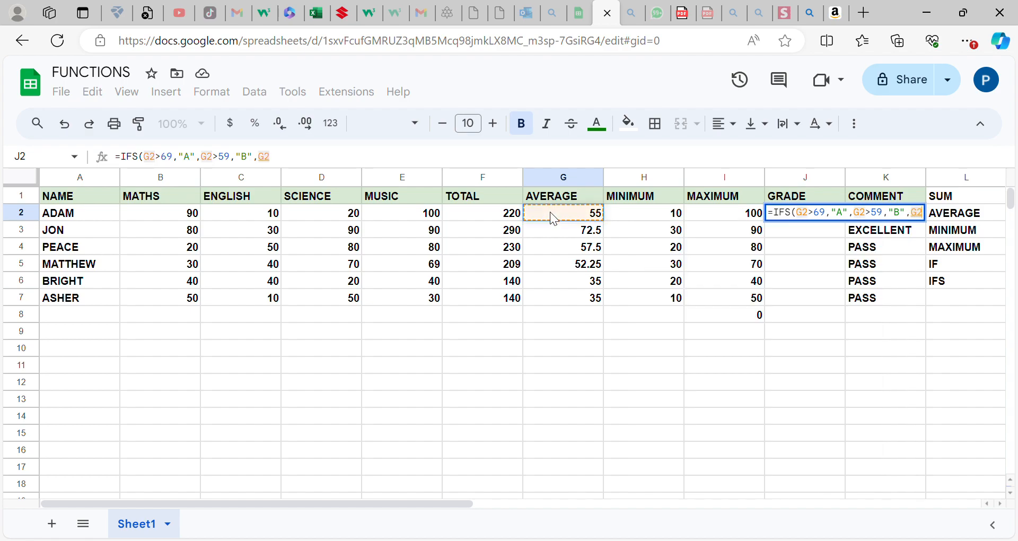
{"action": "type", "text": "<"}
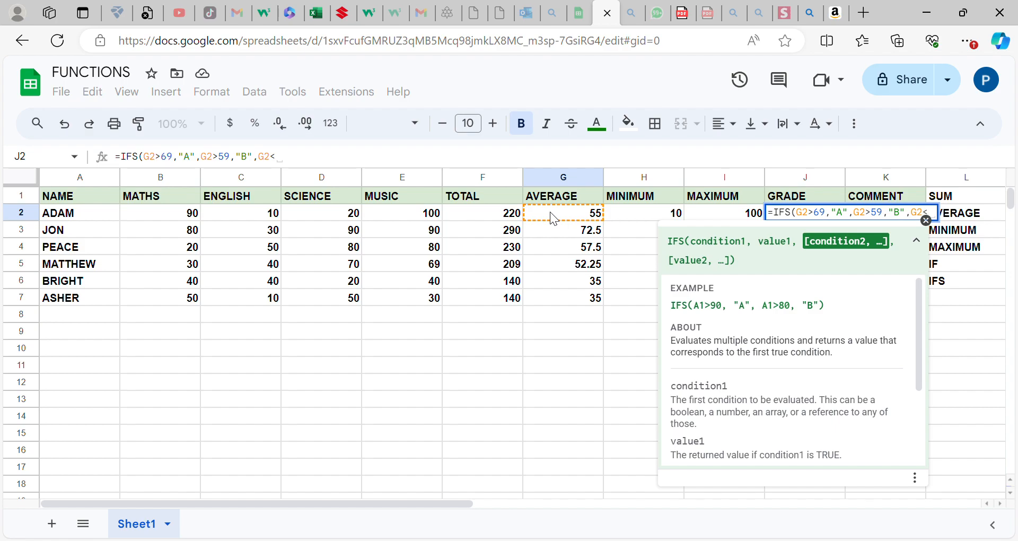
{"action": "type", "text": "59"}
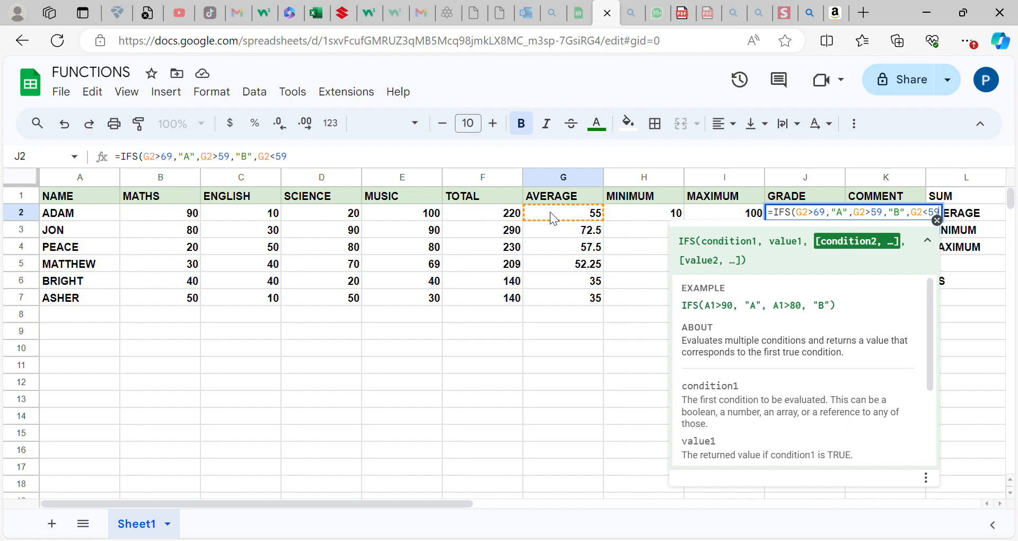
{"action": "type", "text": ",\""}
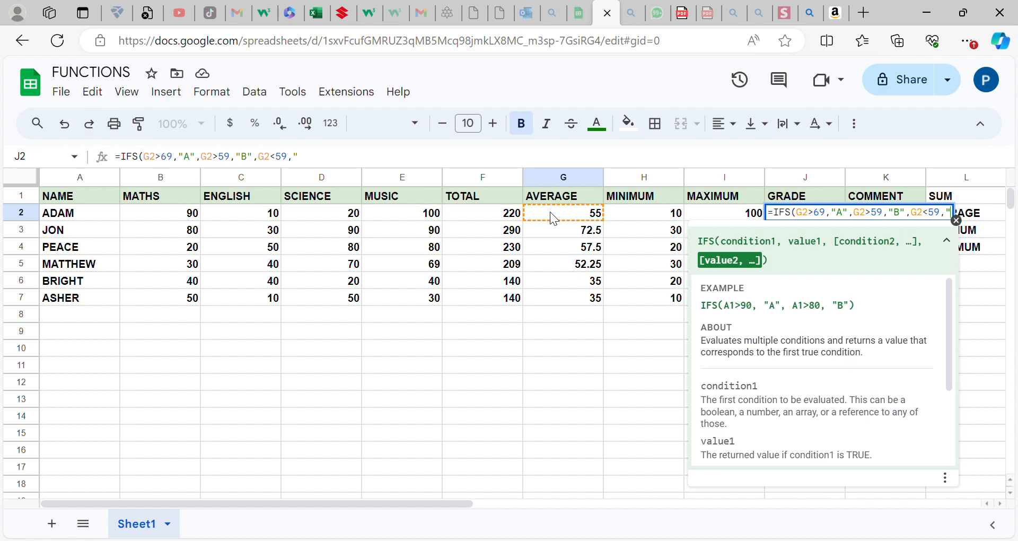
{"action": "type", "text": "C"}
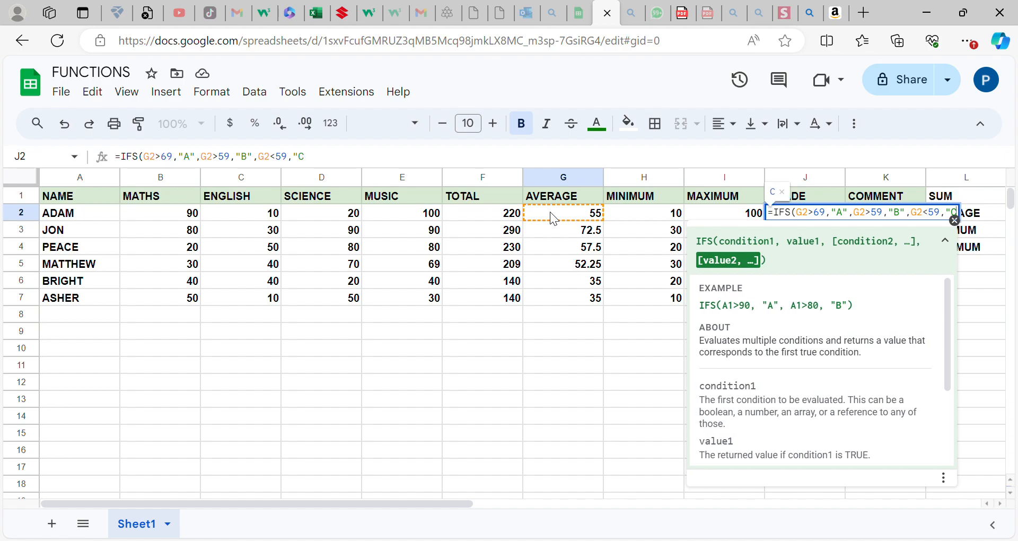
{"action": "type", "text": "\""}
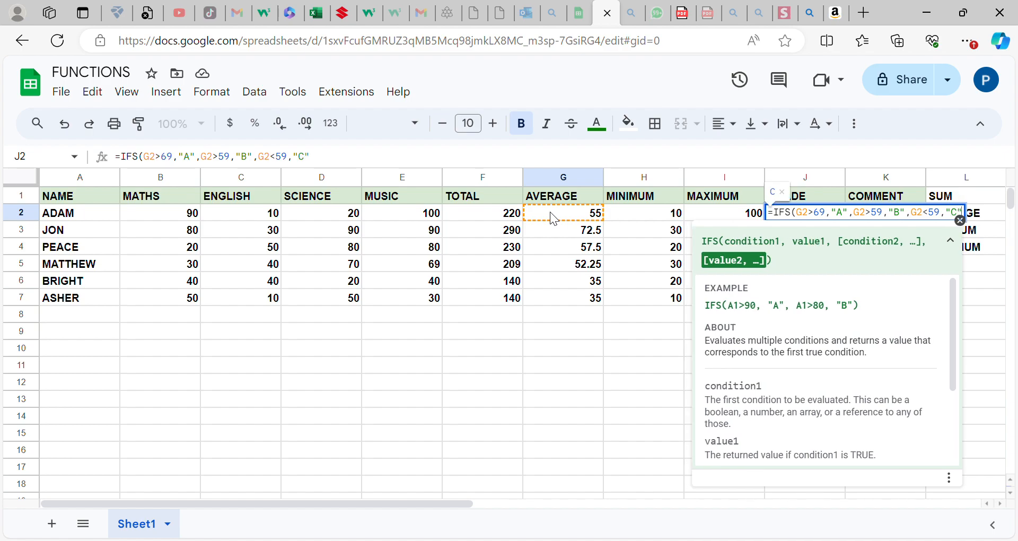
{"action": "key", "text": "Return"}
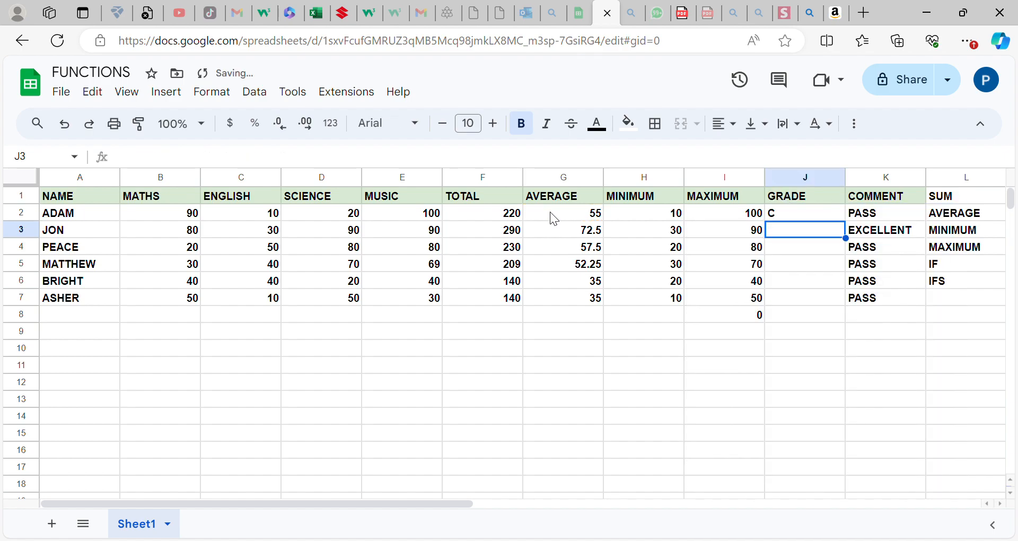
Copy the grade formula from J2 down through J7.
{"action": "left_click", "coordinate": [787, 208]}
{"action": "left_click_drag", "start_coordinate": [845, 220], "coordinate": [845, 306]}
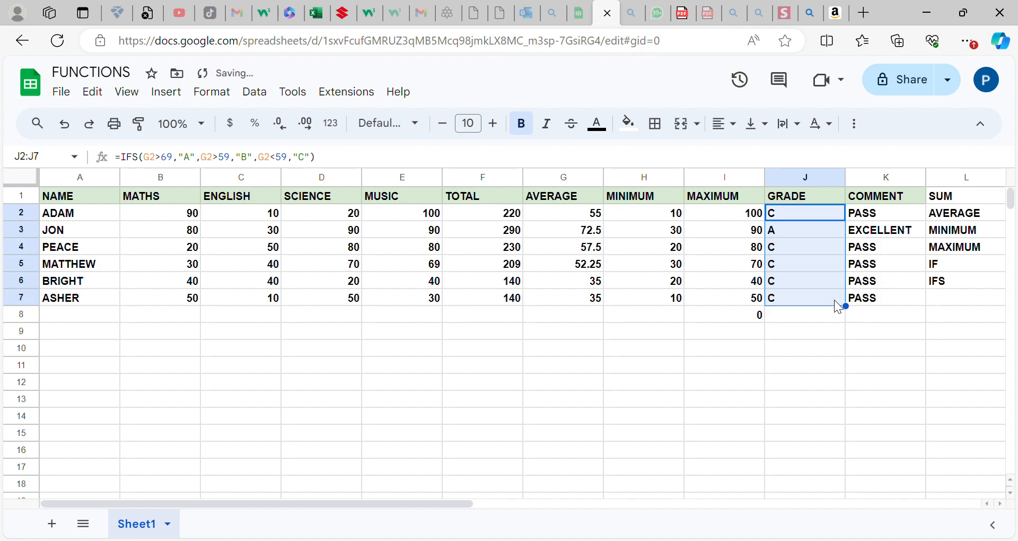
{"action": "left_click", "coordinate": [813, 321]}
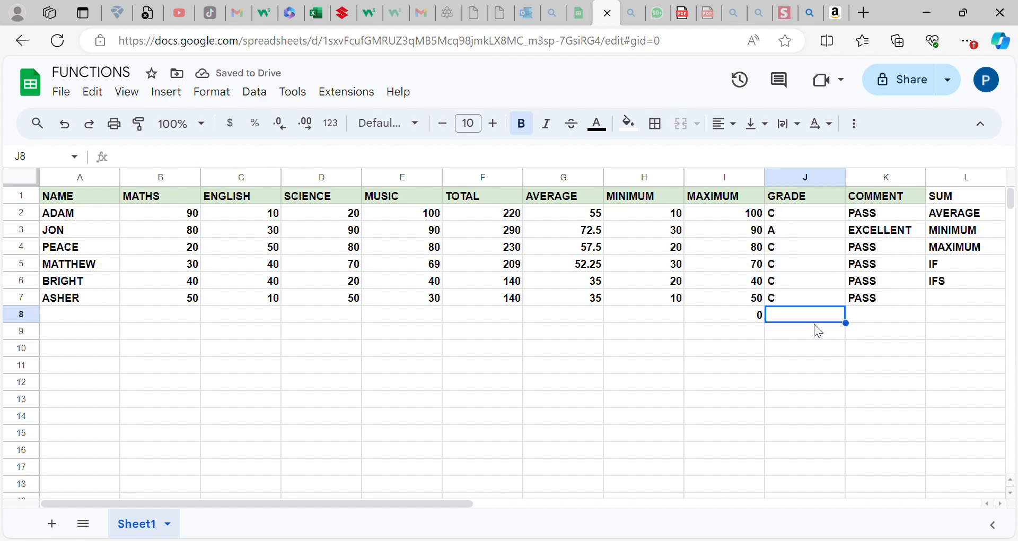